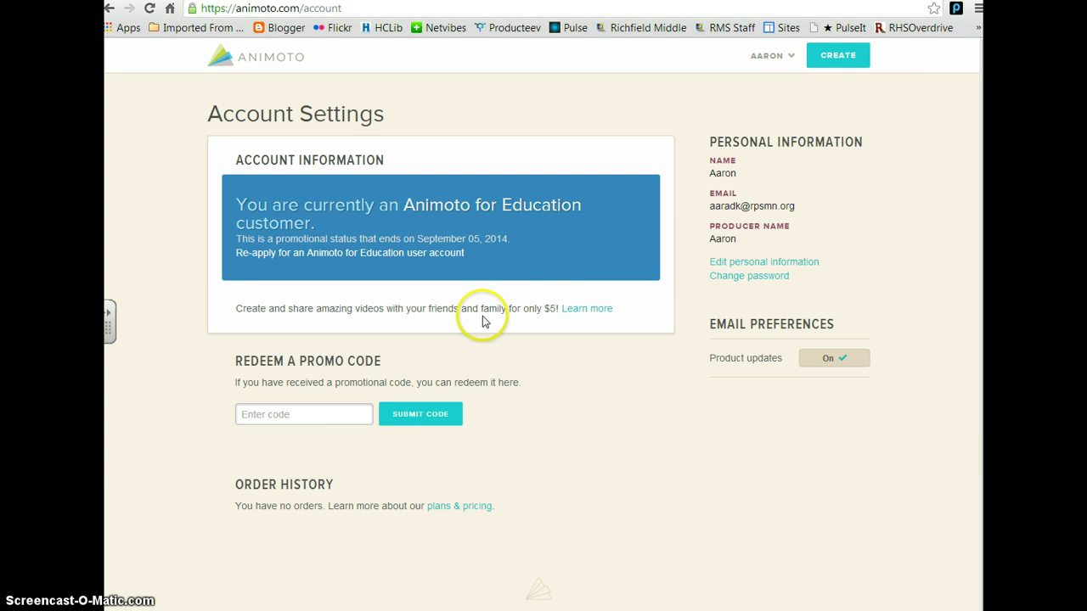
Start a new video from the Account Settings page to reach the style gallery.
{"action": "left_click", "coordinate": [845, 55]}
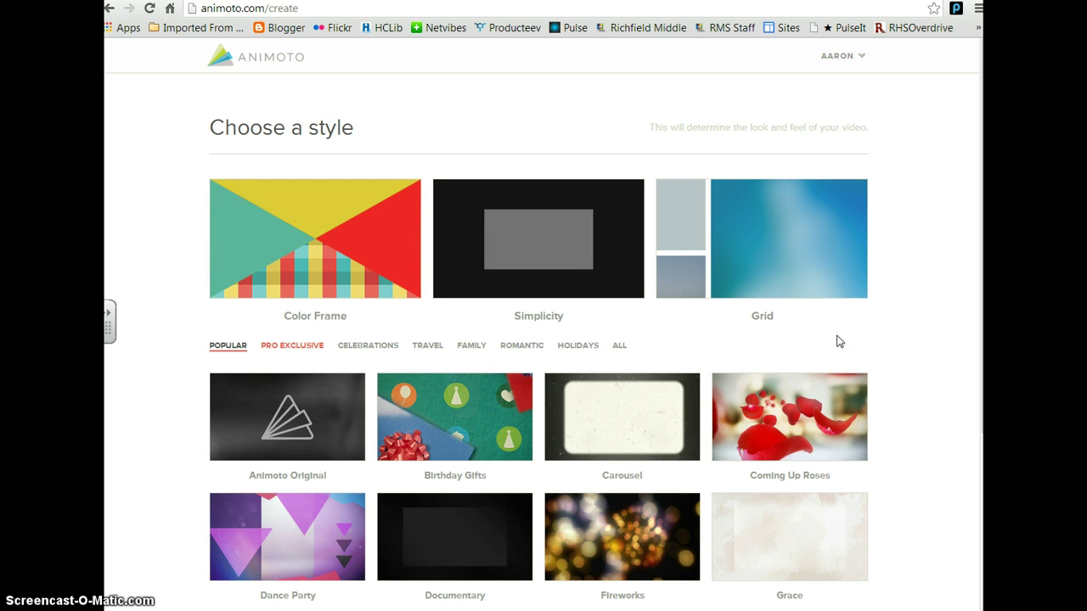
{"action": "left_click", "coordinate": [827, 338]}
{"action": "left_click", "coordinate": [831, 351]}
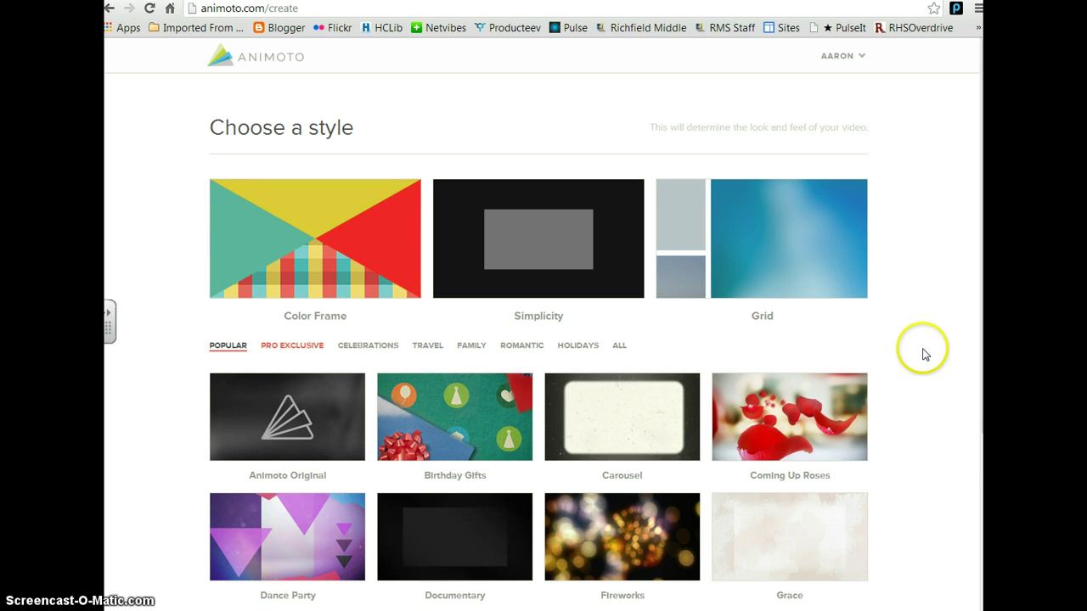
{"action": "scroll", "coordinate": [925, 354], "scroll_direction": "down", "scroll_amount": 1}
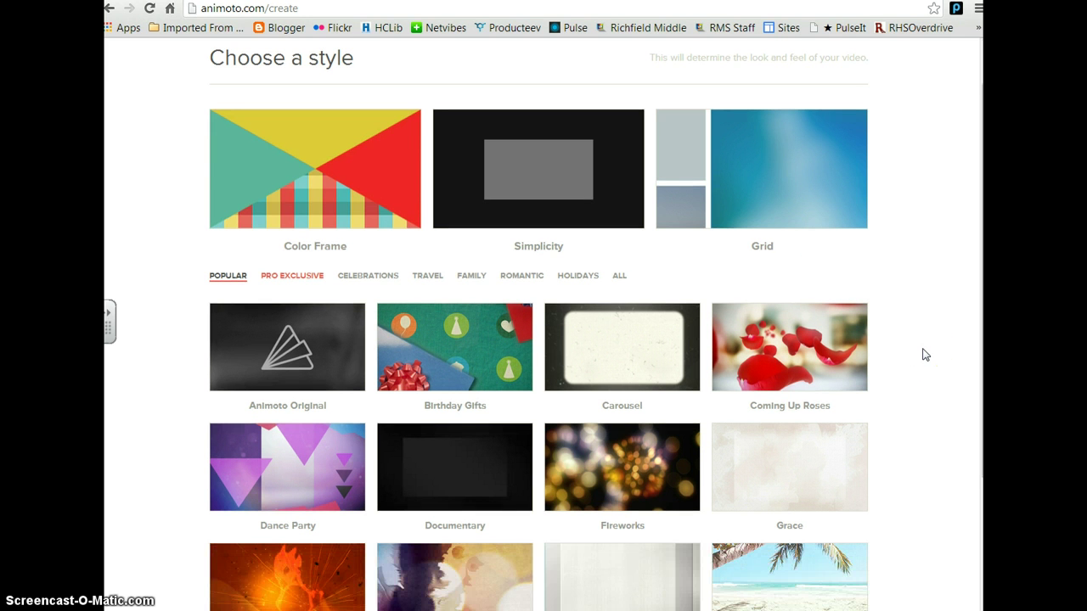
{"action": "scroll", "coordinate": [925, 354], "scroll_direction": "down", "scroll_amount": 3}
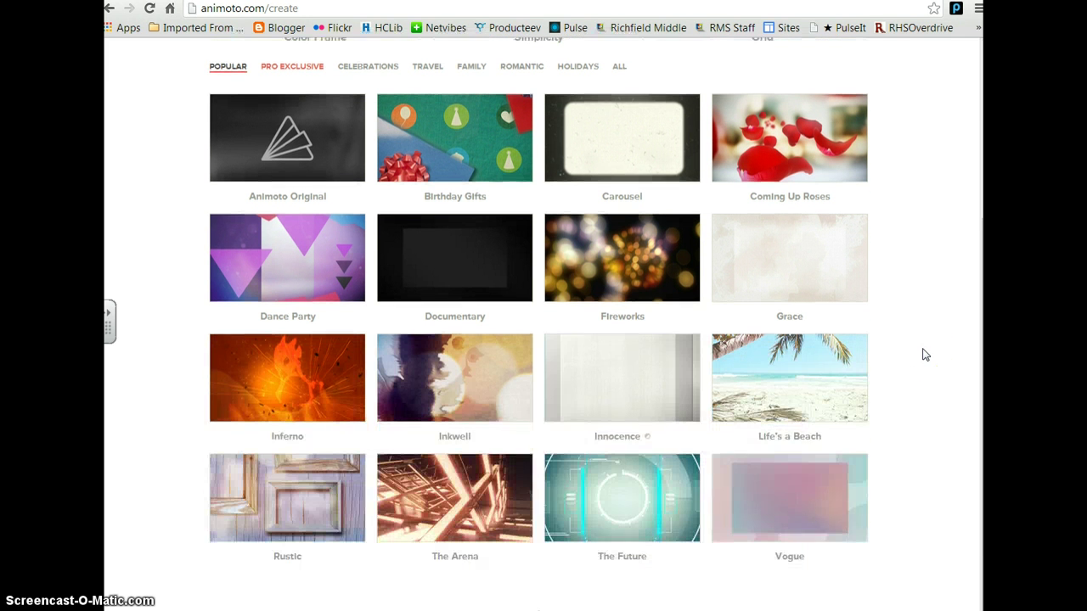
{"action": "mouse_move", "coordinate": [651, 400]}
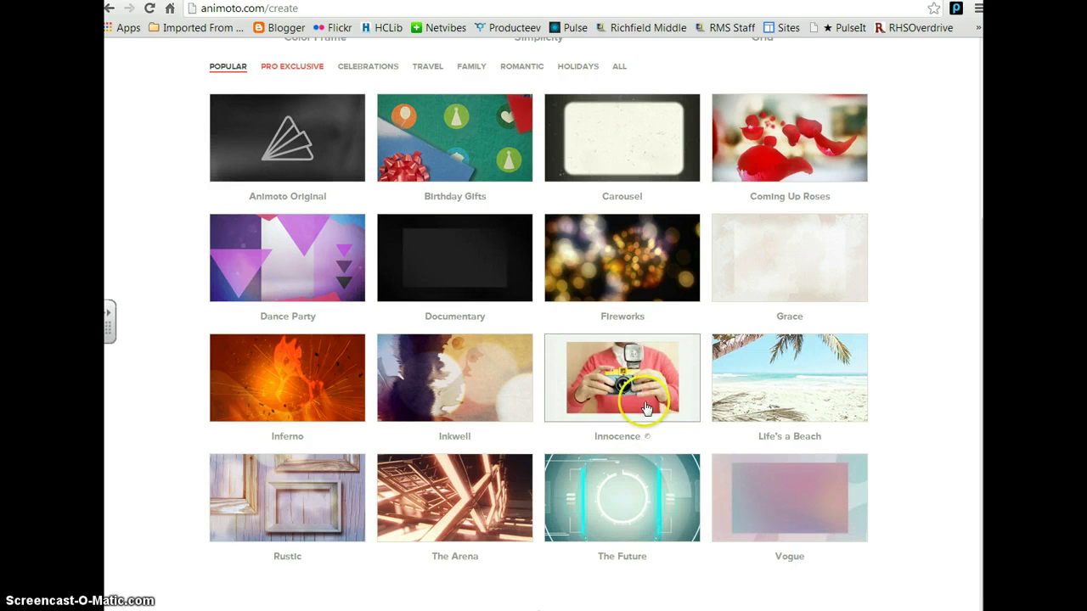
{"action": "left_click", "coordinate": [560, 389]}
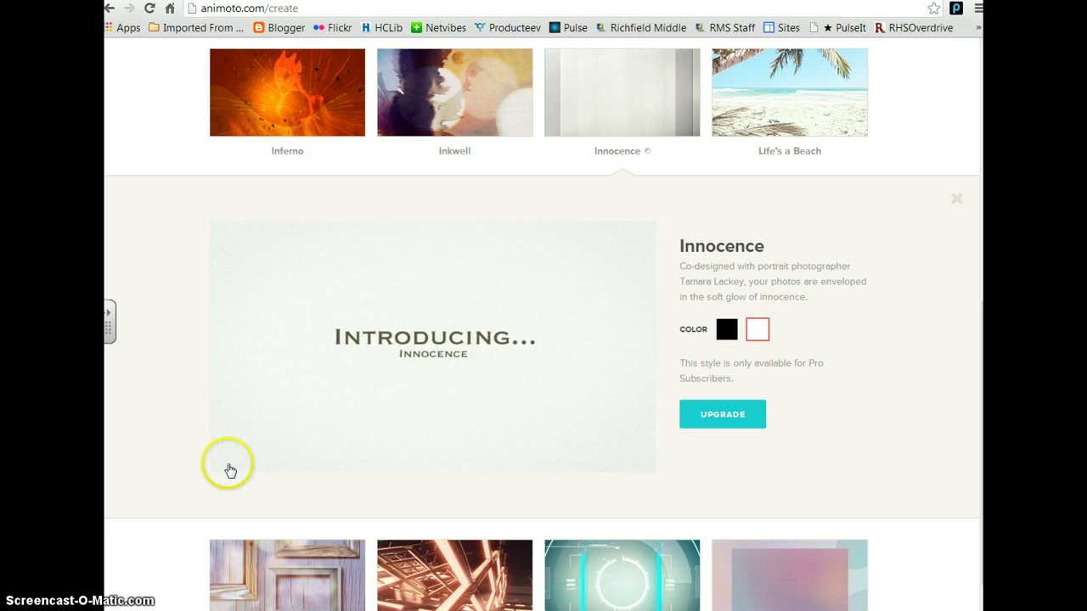
{"action": "left_click", "coordinate": [234, 462]}
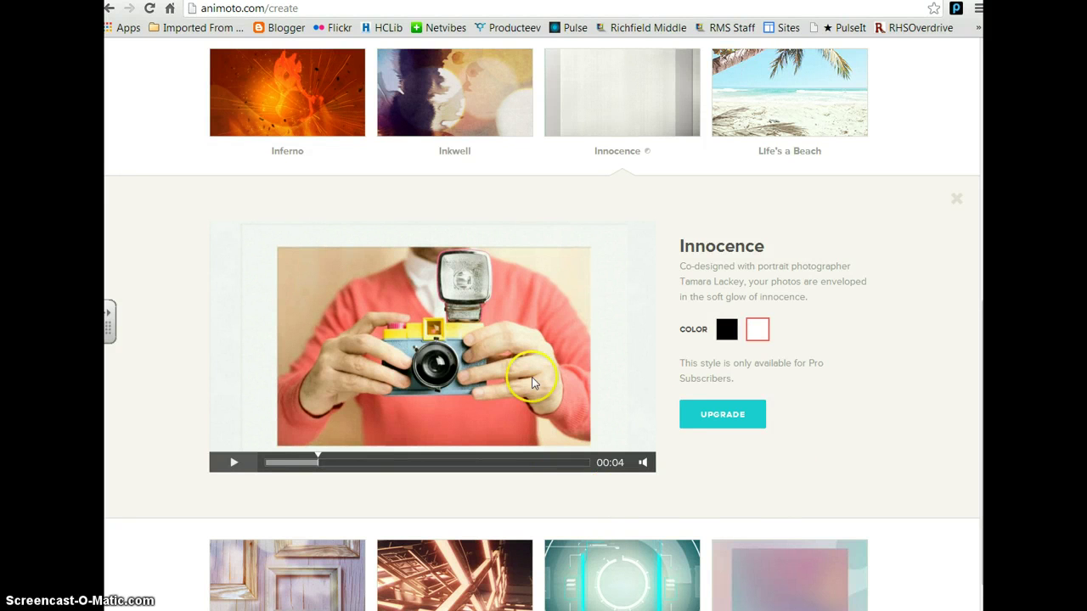
{"action": "scroll", "coordinate": [952, 466], "scroll_direction": "up", "scroll_amount": 2}
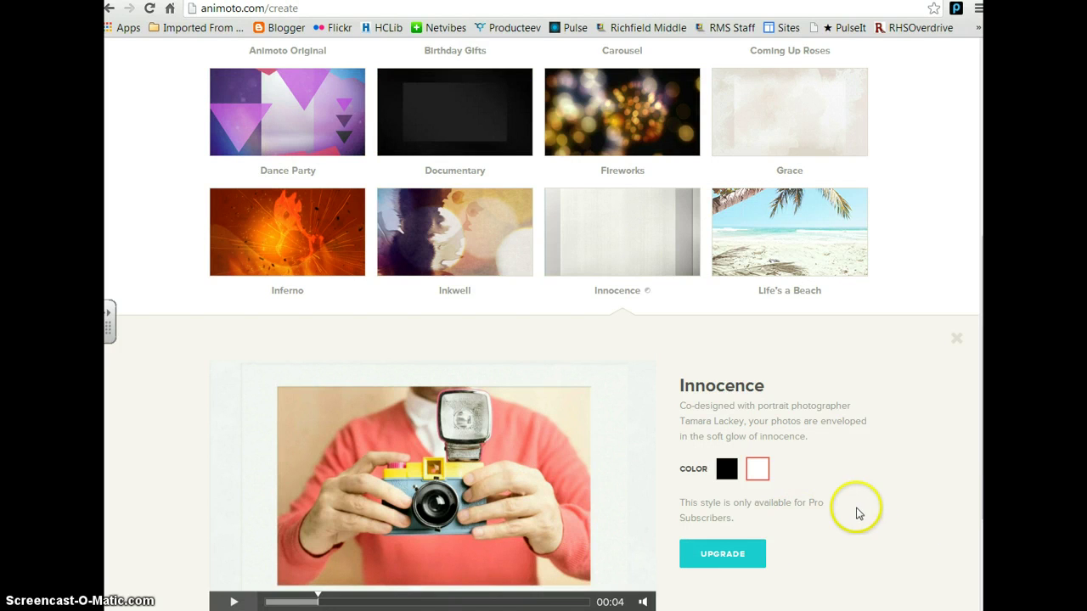
{"action": "scroll", "coordinate": [797, 537], "scroll_direction": "up", "scroll_amount": 4}
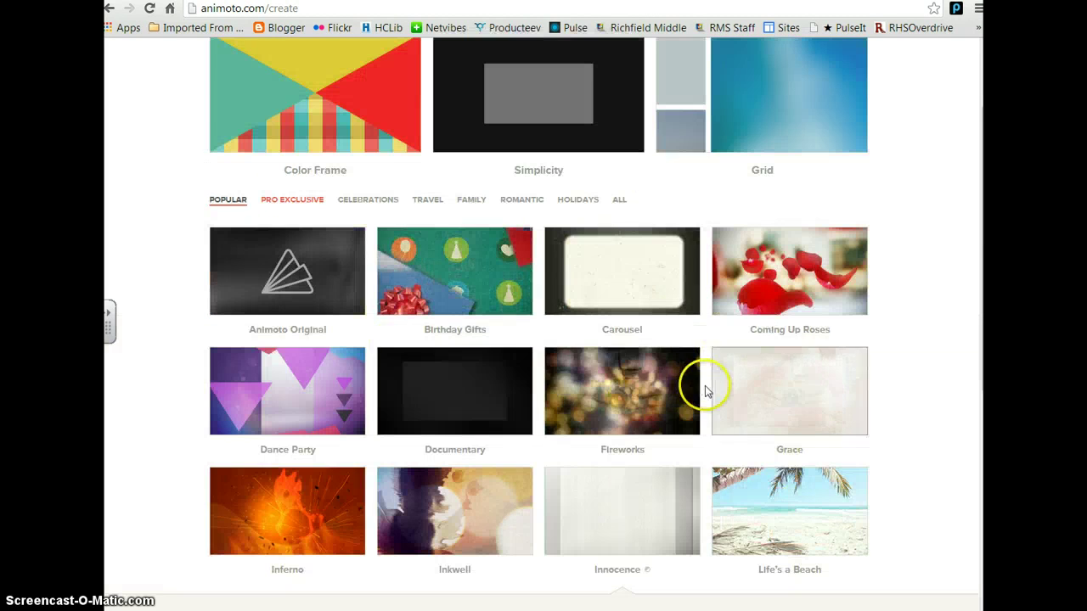
{"action": "scroll", "coordinate": [722, 399], "scroll_direction": "up", "scroll_amount": 2}
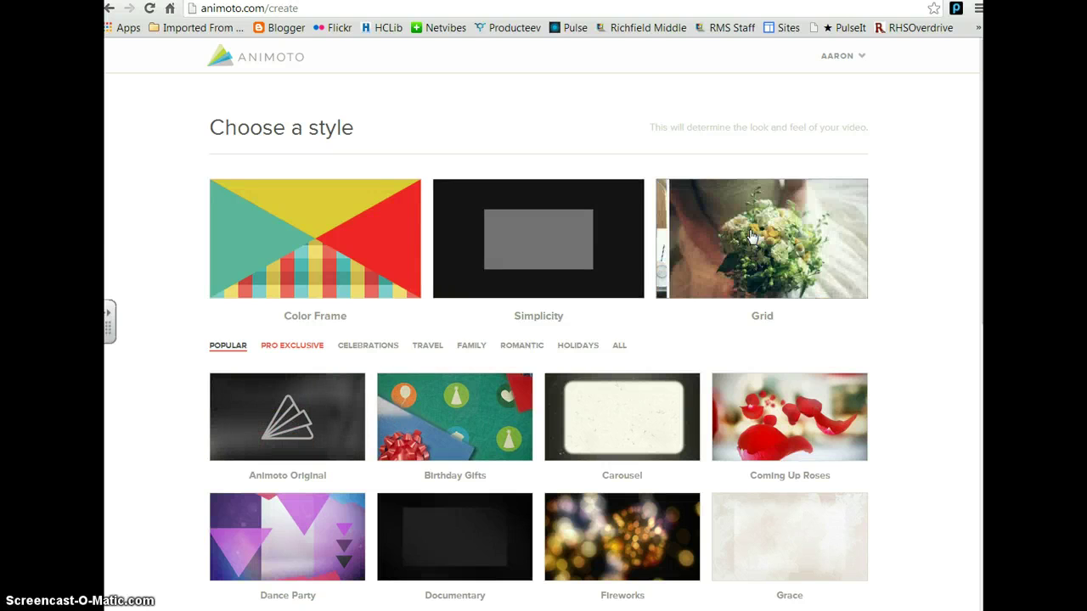
Create a new video, My Animoto Video, using the Simplicity style.
{"action": "left_click", "coordinate": [601, 233]}
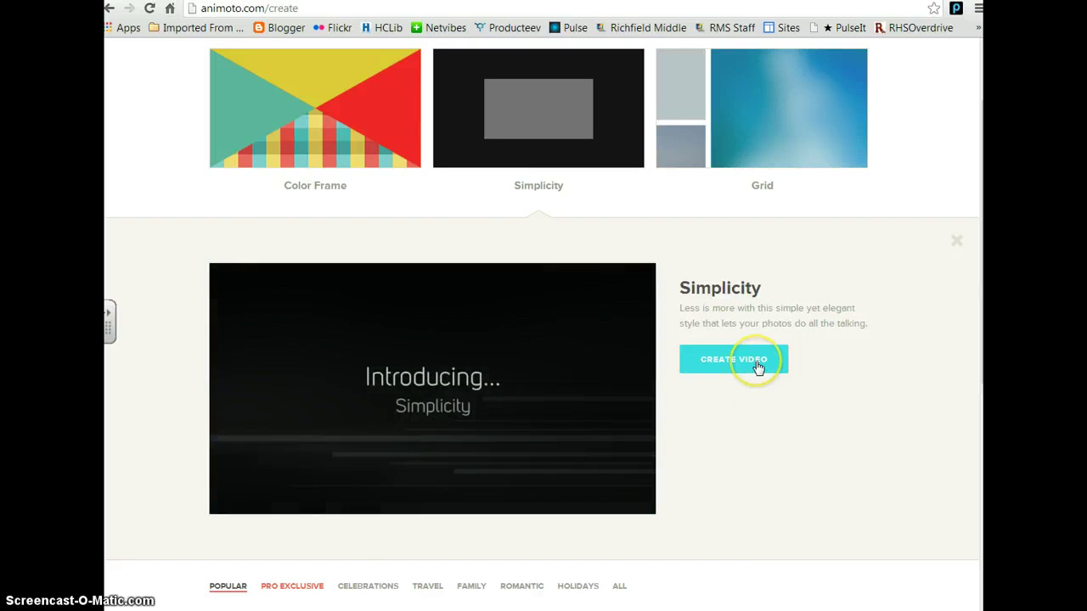
{"action": "left_click", "coordinate": [755, 360]}
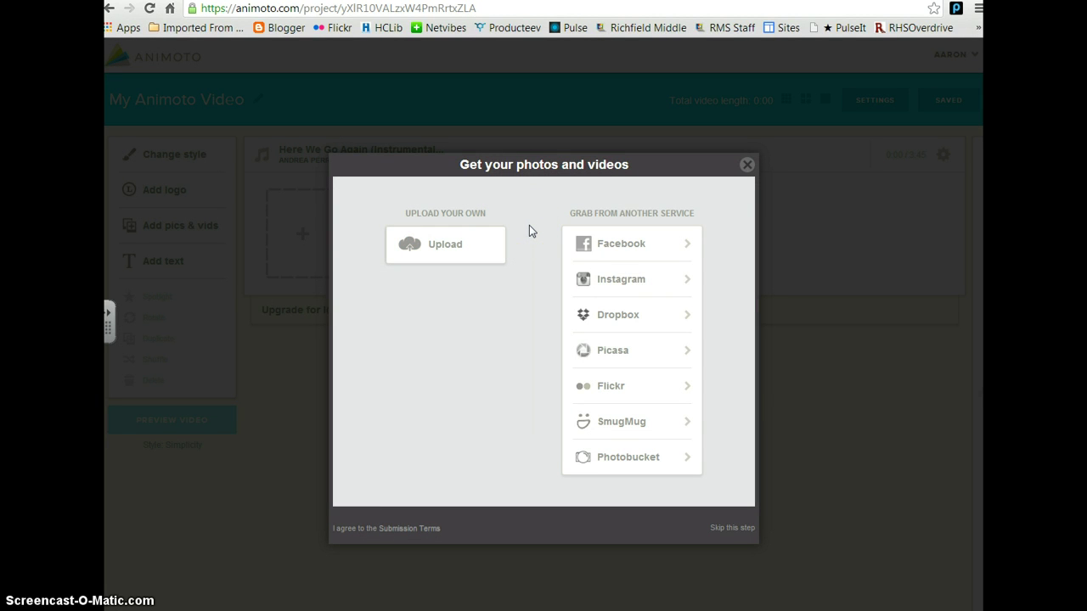
Choose Upload to browse the computer, with Dropbox search results for 'fault' shown.
{"action": "left_click", "coordinate": [435, 247]}
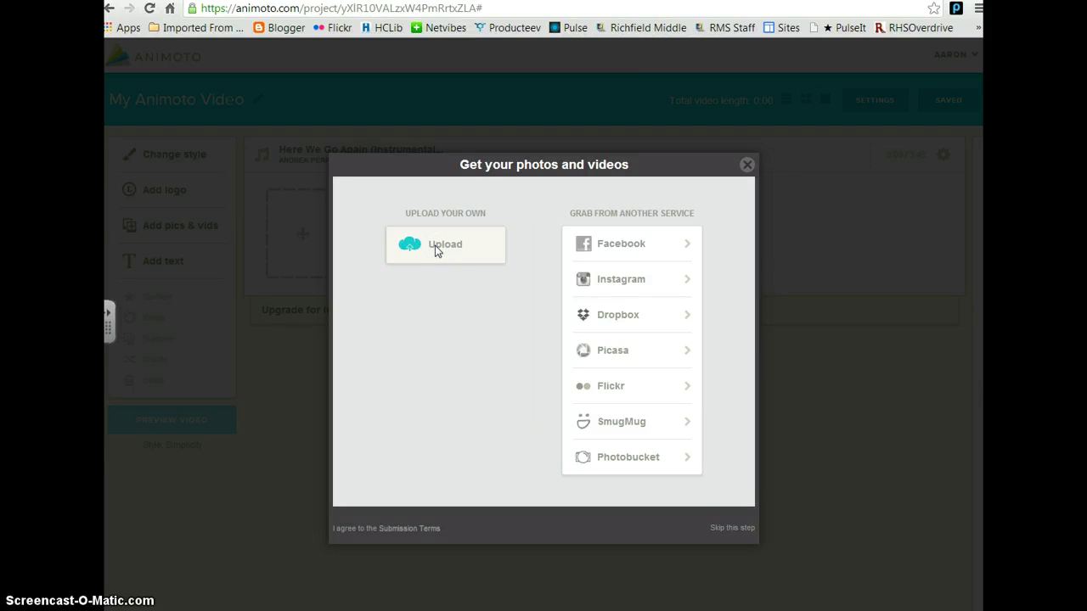
{"action": "left_click", "coordinate": [435, 249]}
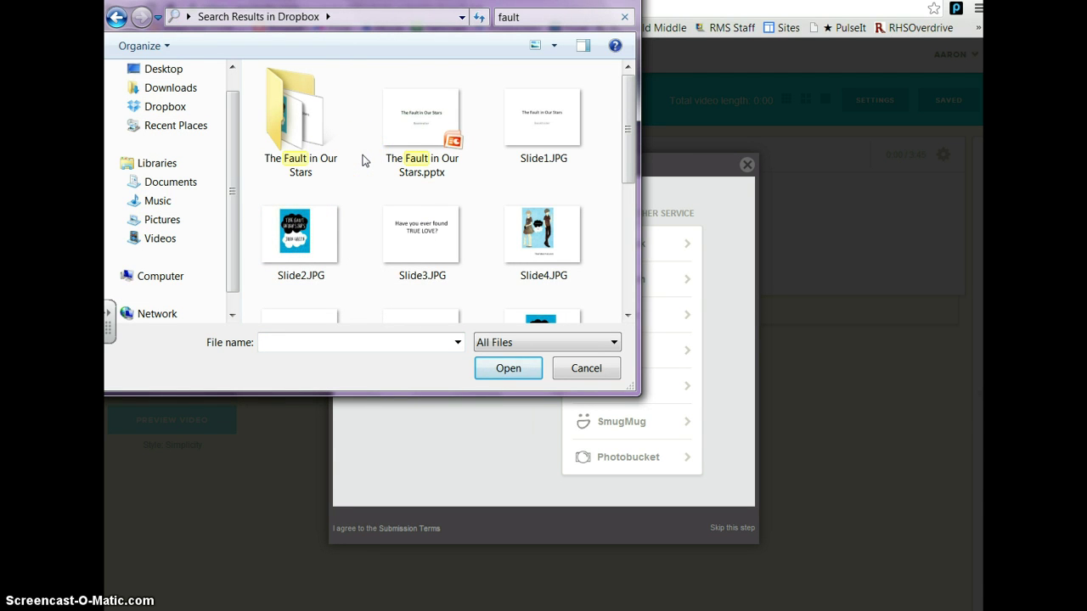
Upload Slide1.JPG through Slide7.JPG from The Fault in Our Stars folder.
{"action": "left_click", "coordinate": [296, 119]}
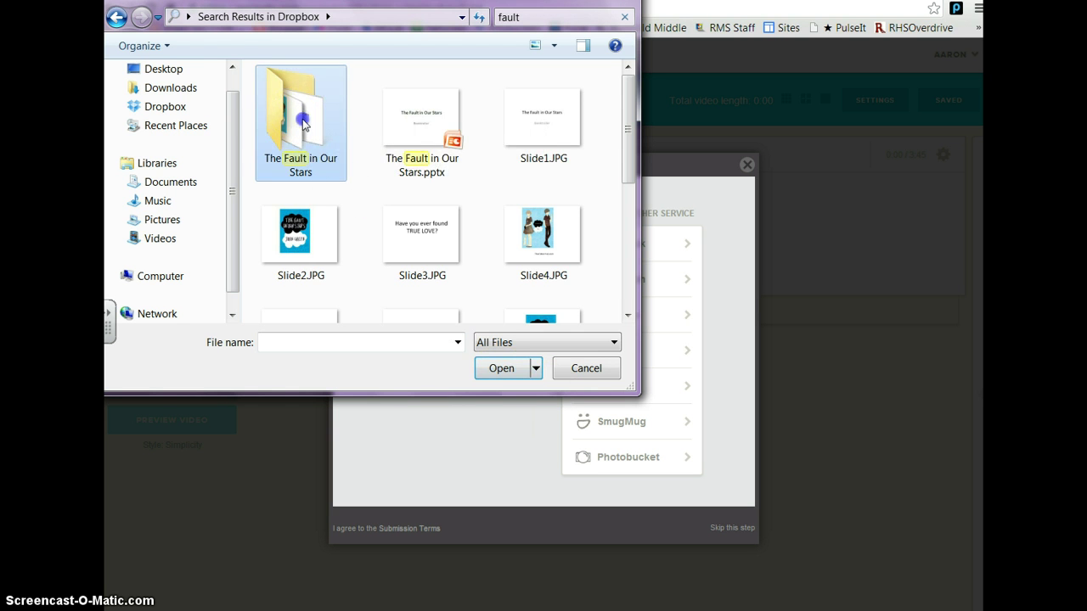
{"action": "double_click", "coordinate": [302, 119]}
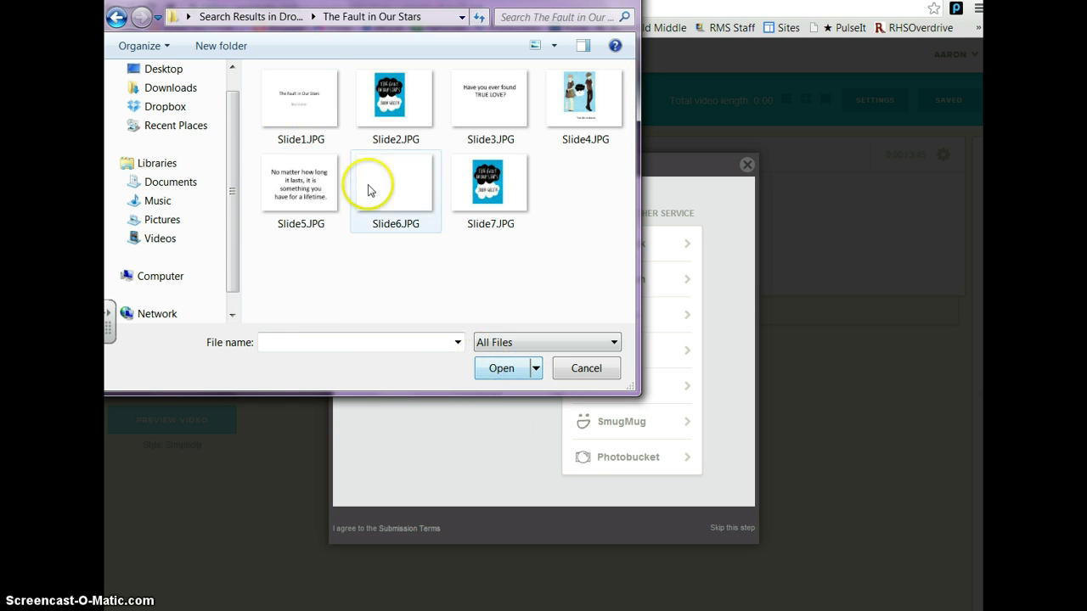
{"action": "left_click", "coordinate": [319, 120]}
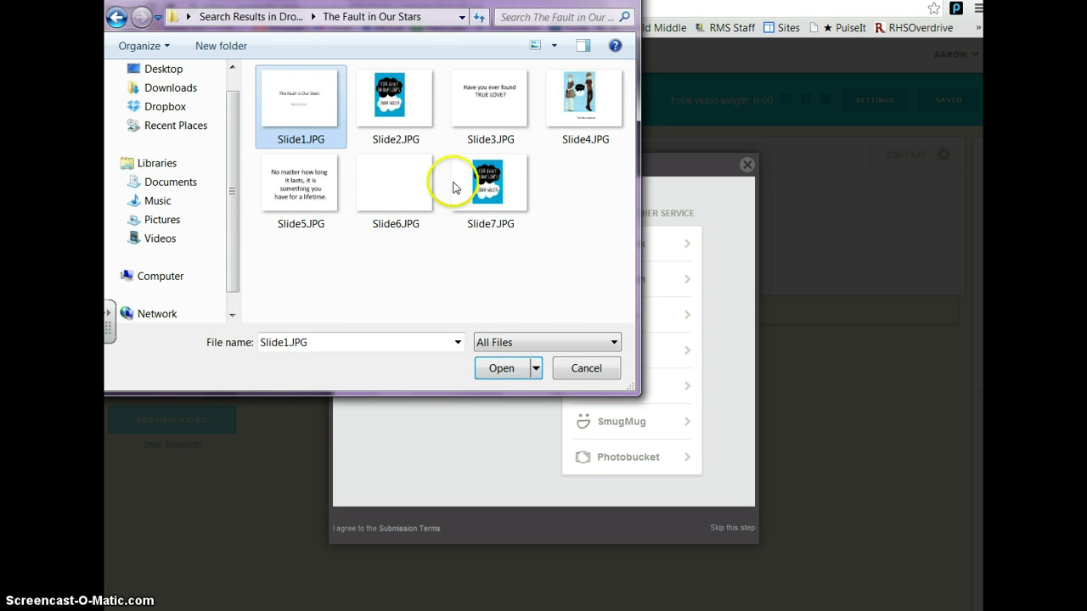
{"action": "left_click", "coordinate": [496, 202], "text": "shift"}
{"action": "left_click", "coordinate": [496, 372]}
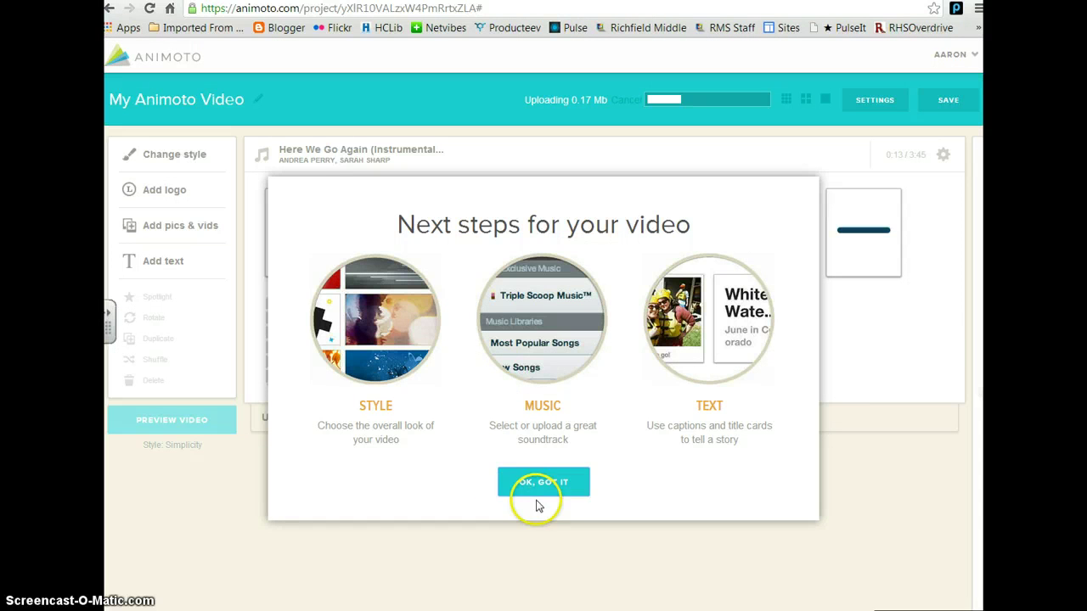
Dismiss the Next steps tips to view the seven slides in the storyboard.
{"action": "left_click", "coordinate": [551, 485]}
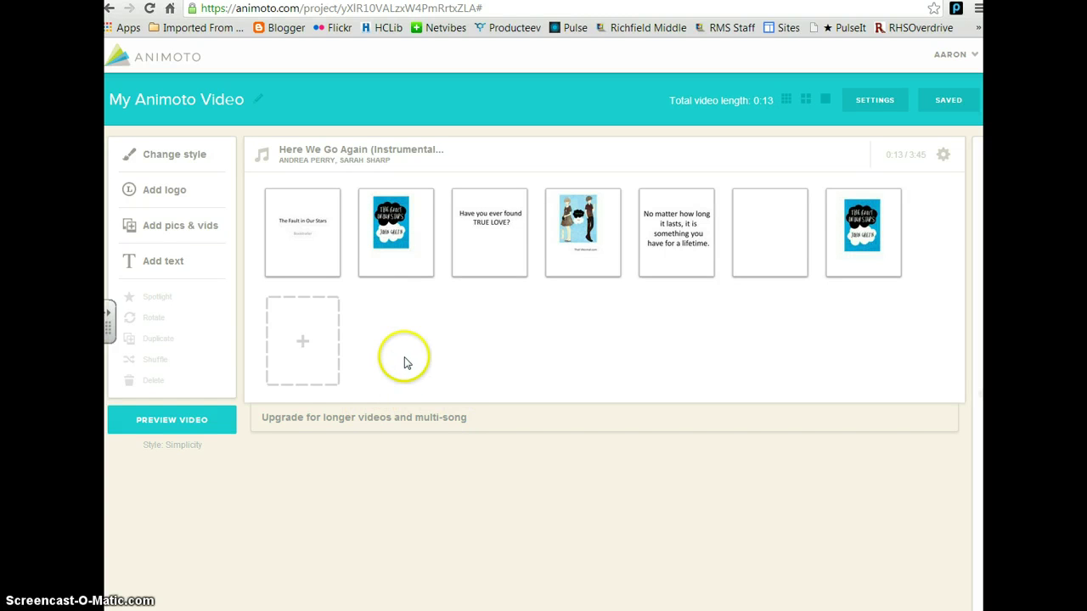
Move the blank sixth slide to the end and open the book-cover slide's editor.
{"action": "mouse_move", "coordinate": [314, 227]}
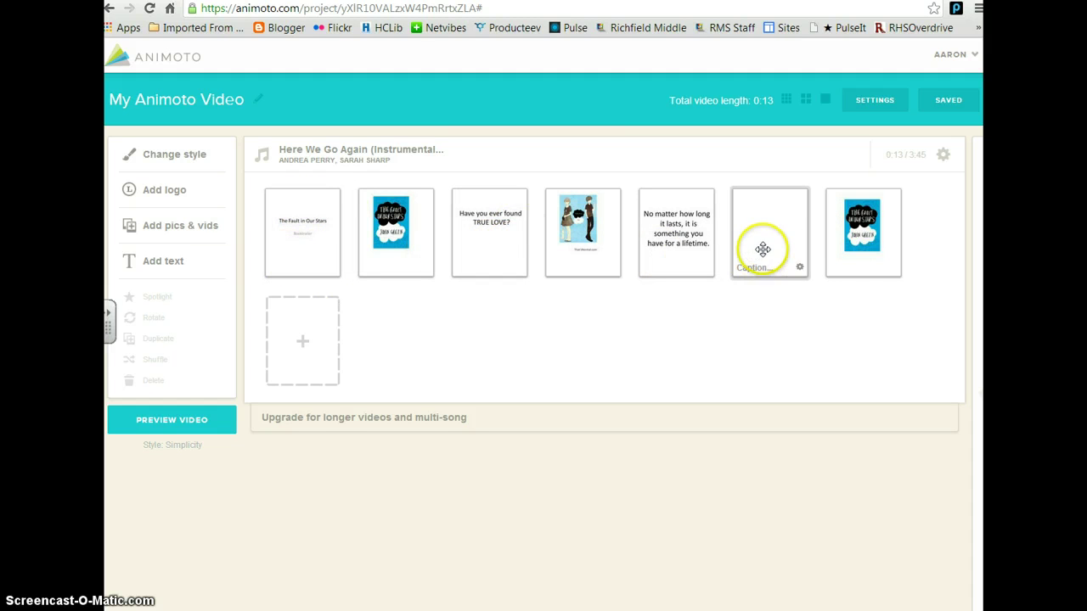
{"action": "left_click_drag", "start_coordinate": [761, 250], "coordinate": [891, 246]}
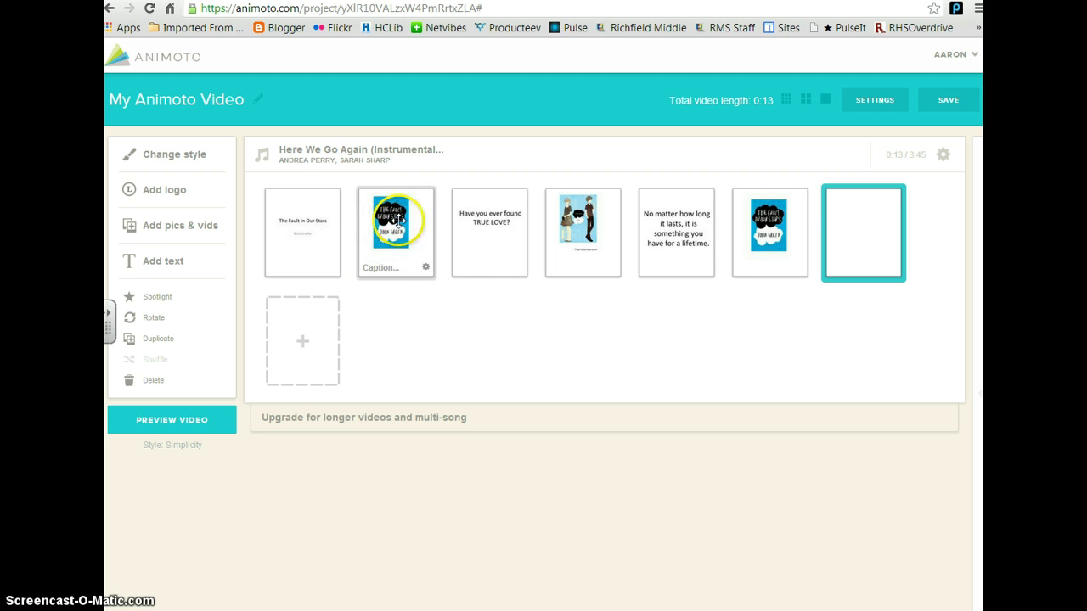
{"action": "left_click", "coordinate": [426, 269]}
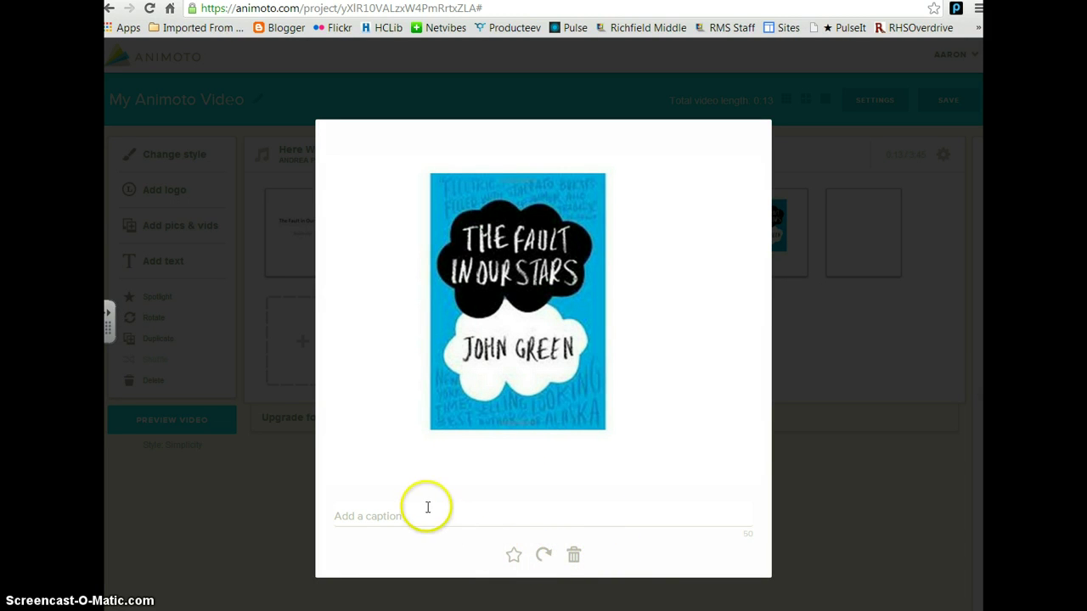
Spotlight The Fault in Our Stars cover slide, then close its edit window.
{"action": "left_click", "coordinate": [515, 557]}
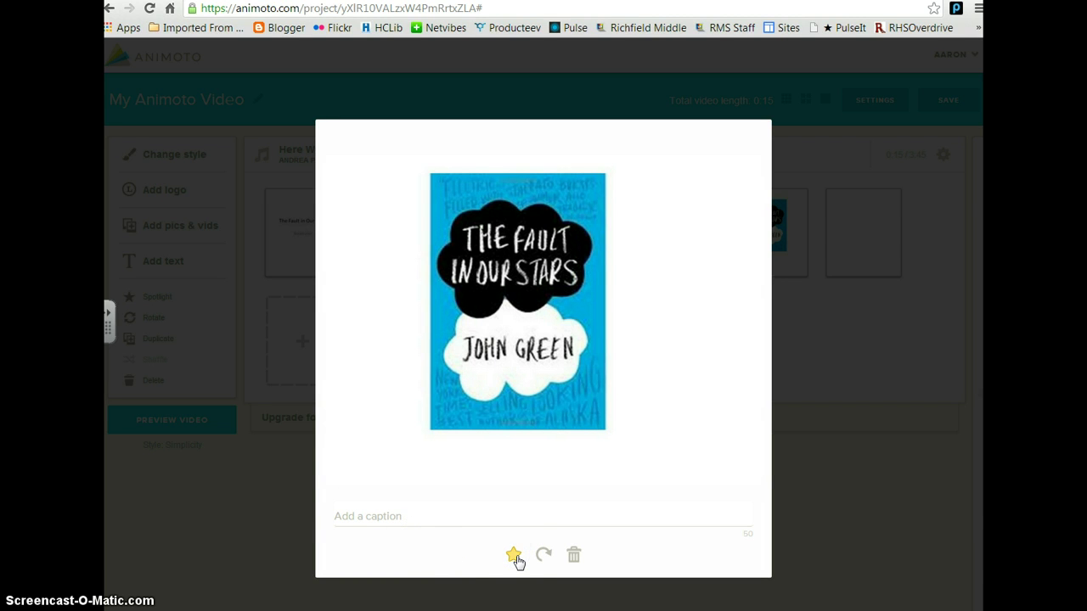
{"action": "left_click", "coordinate": [386, 510]}
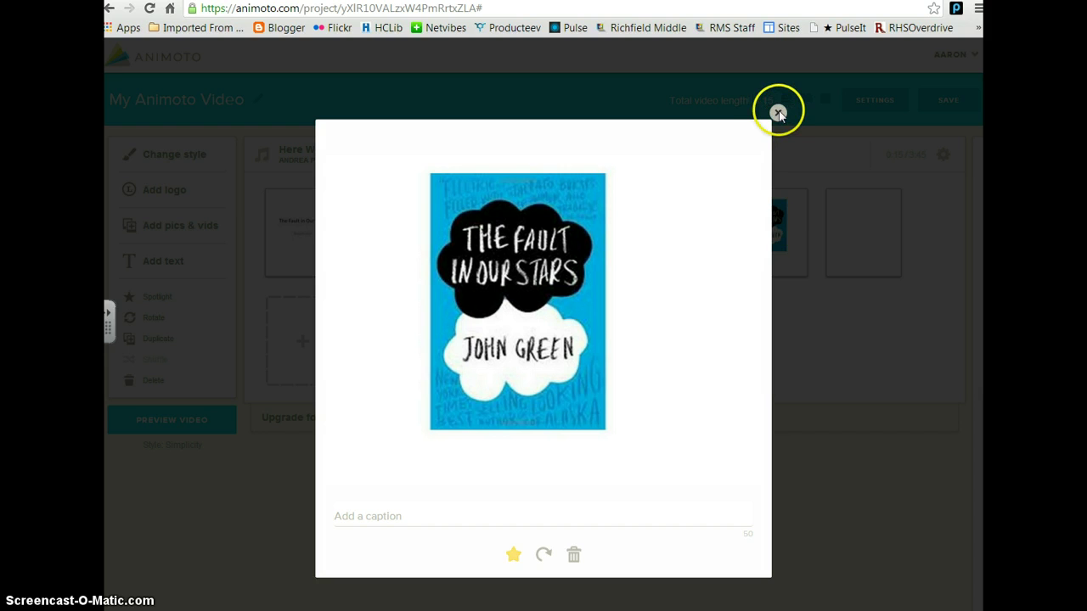
{"action": "left_click", "coordinate": [778, 113]}
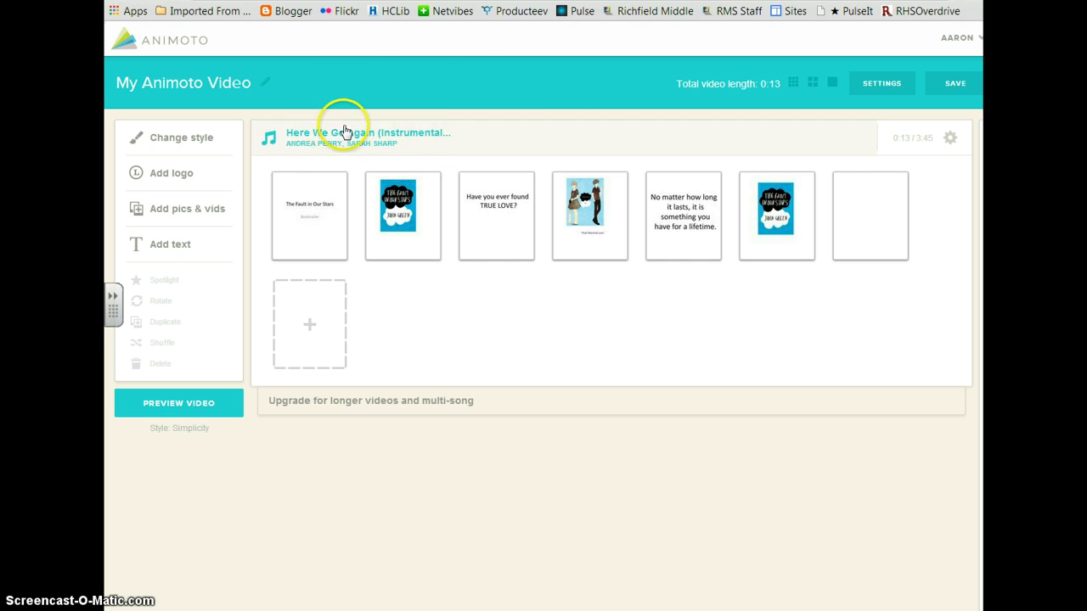
Set the soundtrack to Smile by Keegan Smith from Most Popular Songs.
{"action": "left_click", "coordinate": [560, 135]}
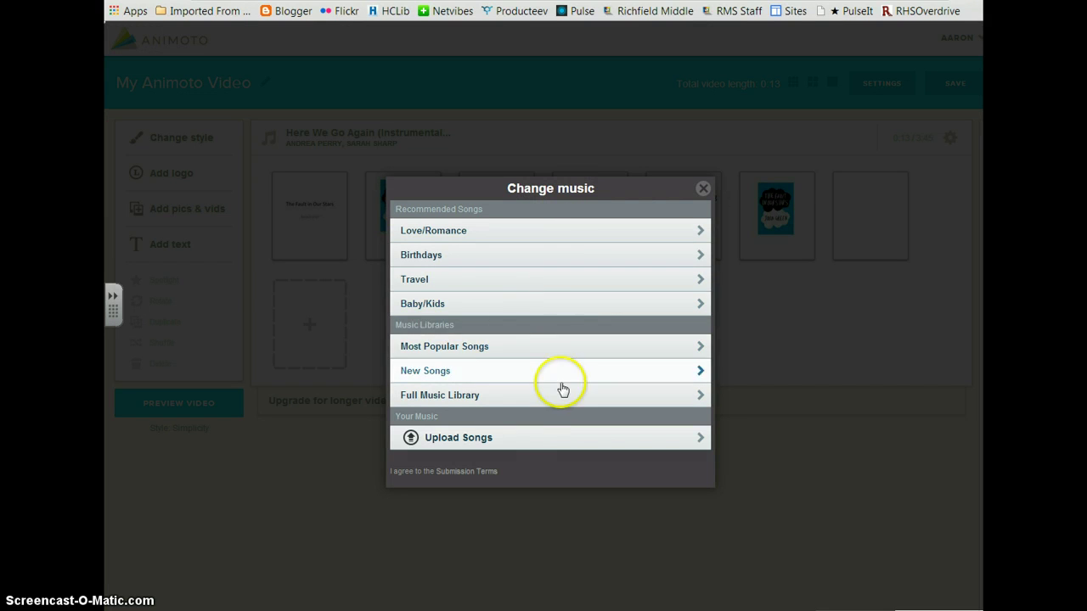
{"action": "left_click", "coordinate": [525, 301]}
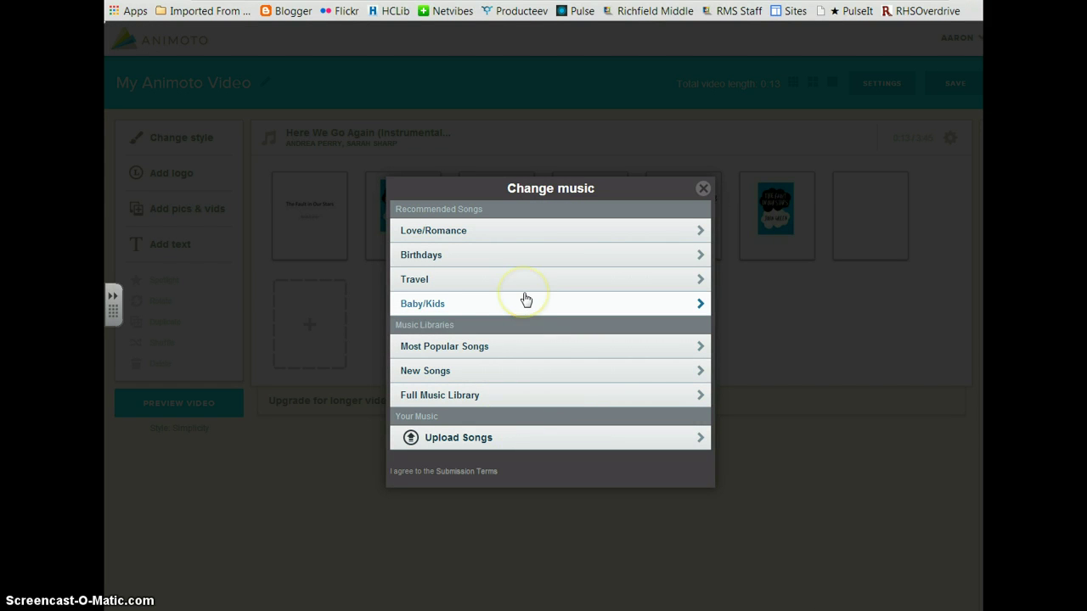
{"action": "left_click", "coordinate": [524, 255]}
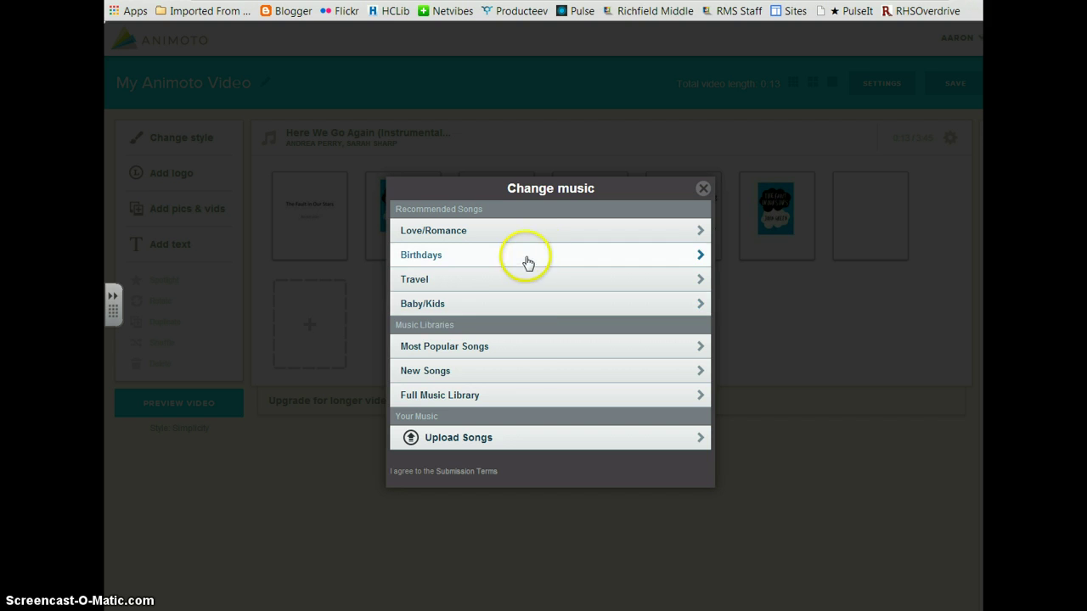
{"action": "left_click", "coordinate": [536, 348]}
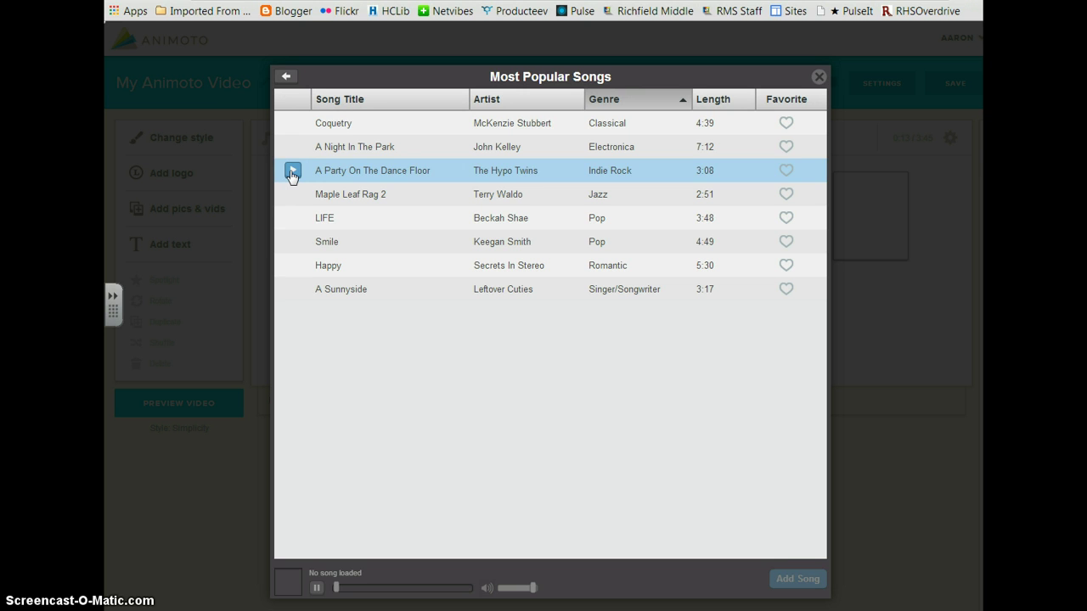
{"action": "left_click", "coordinate": [292, 243]}
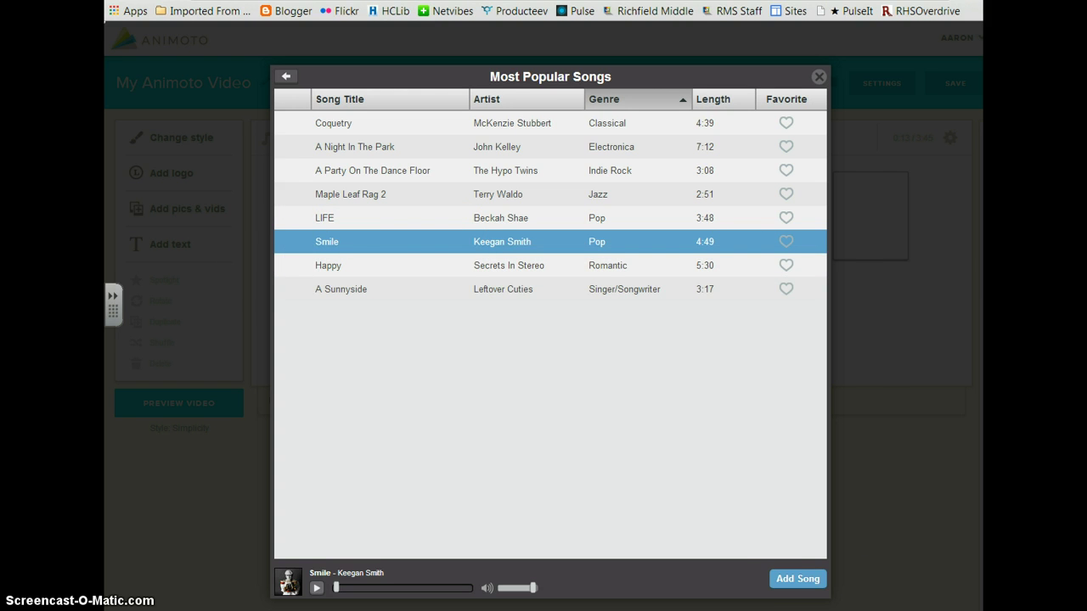
{"action": "left_click", "coordinate": [783, 580]}
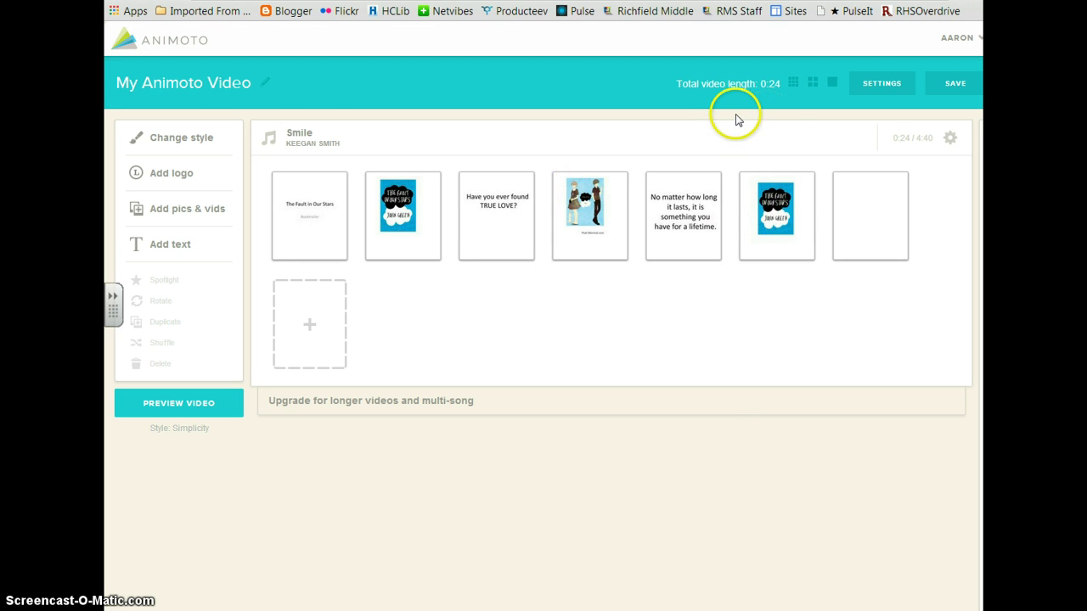
Change the video title in Settings to 'The fault in our stars' and save.
{"action": "left_click", "coordinate": [264, 86]}
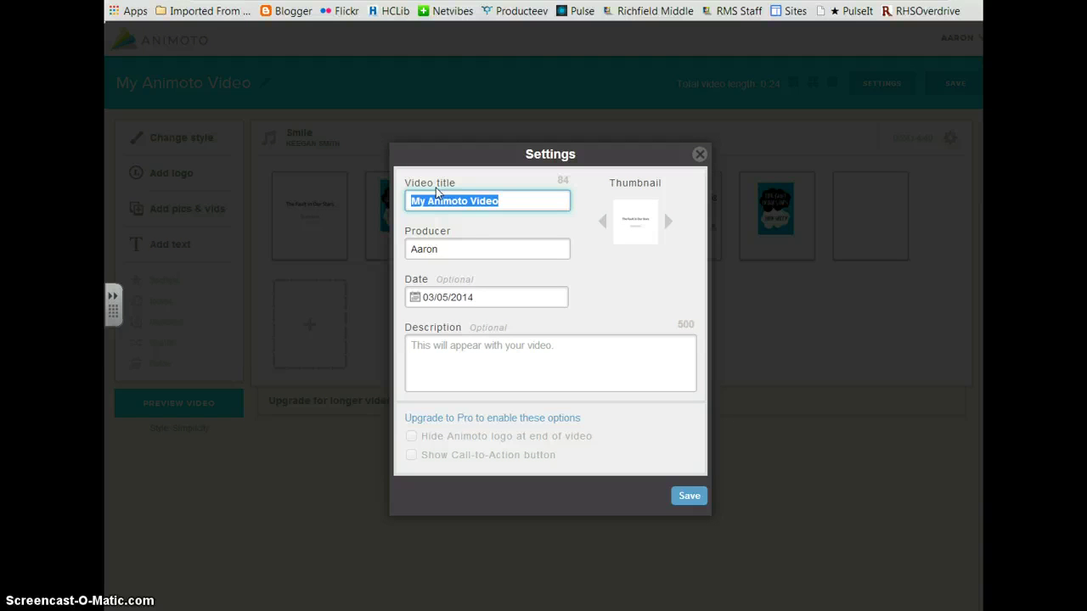
{"action": "type", "text": "The fault"}
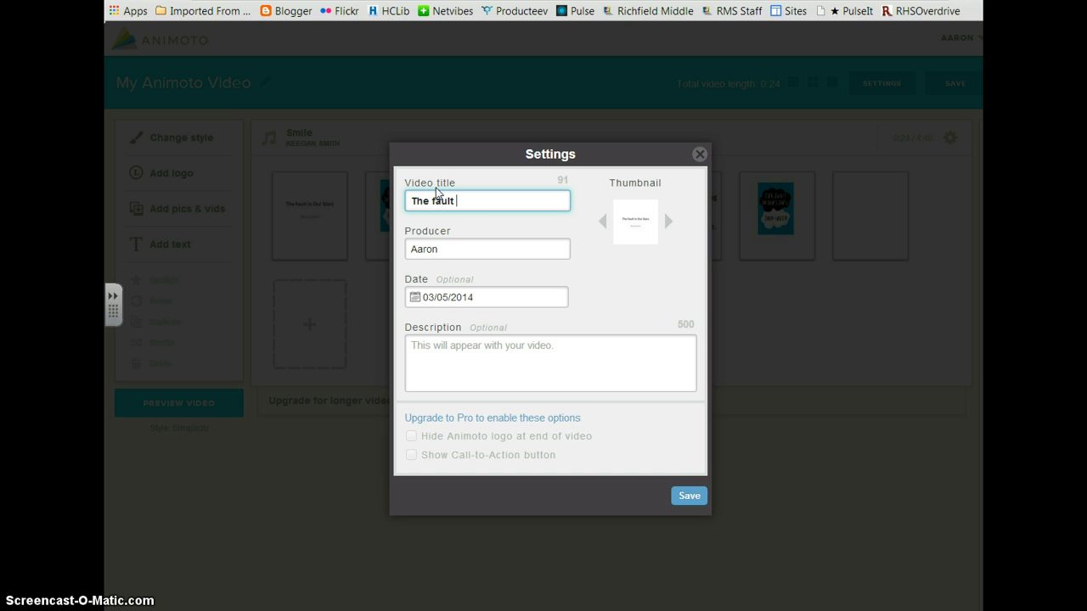
{"action": "type", "text": " in our stars"}
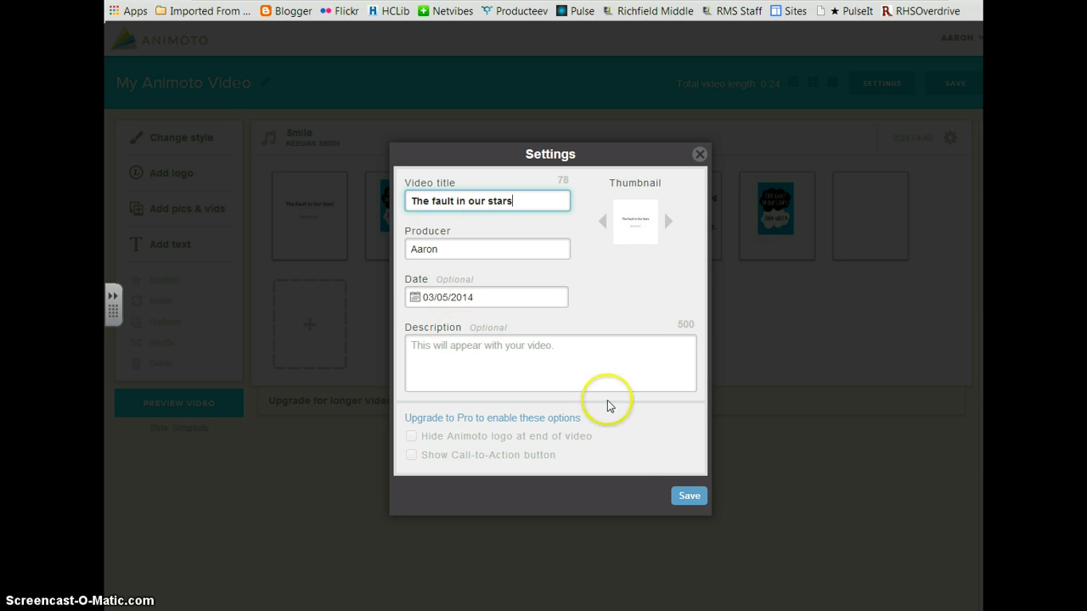
{"action": "left_click", "coordinate": [676, 497]}
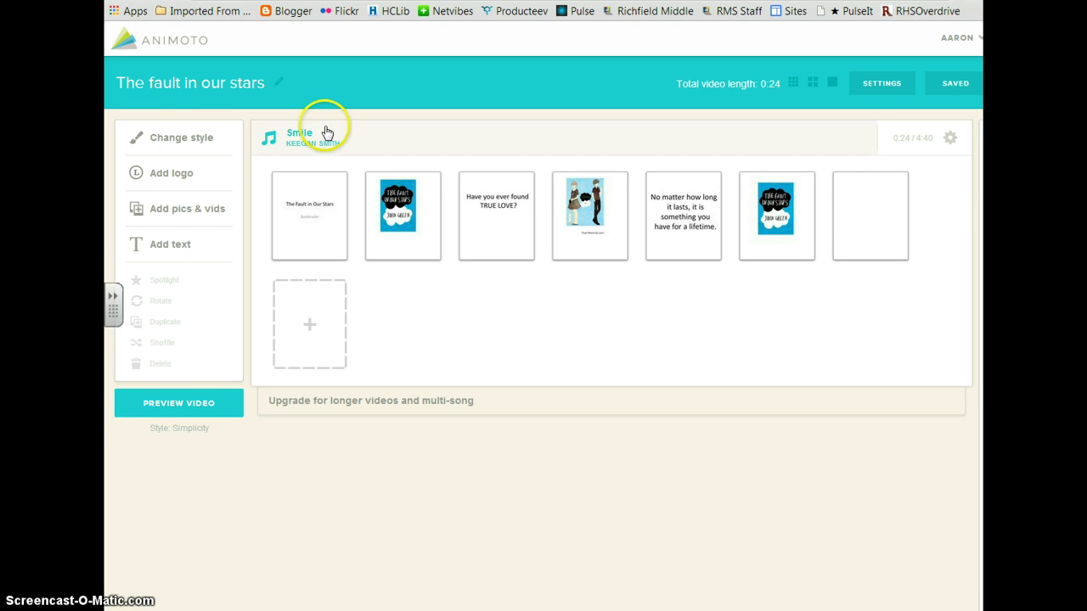
Generate a preview of the video, then play and pause it.
{"action": "left_click", "coordinate": [186, 404]}
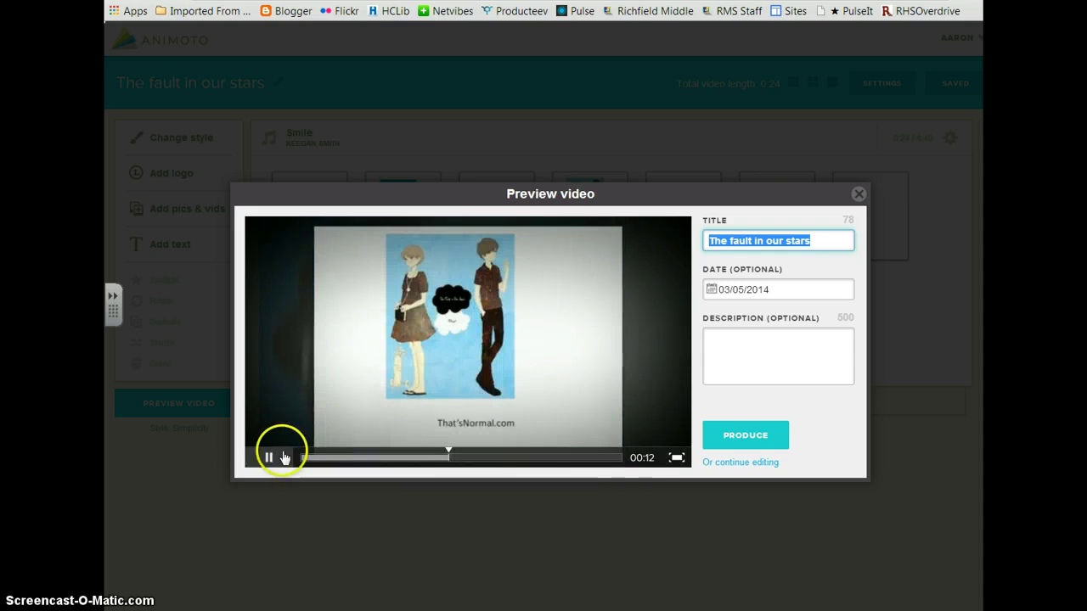
{"action": "left_click", "coordinate": [272, 459]}
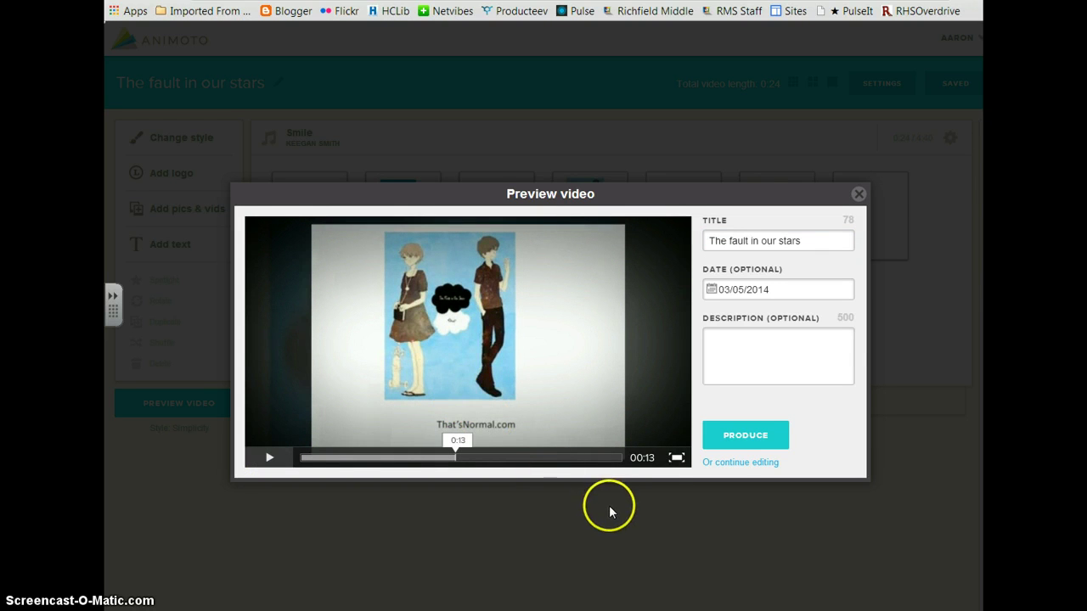
{"action": "left_click", "coordinate": [637, 417]}
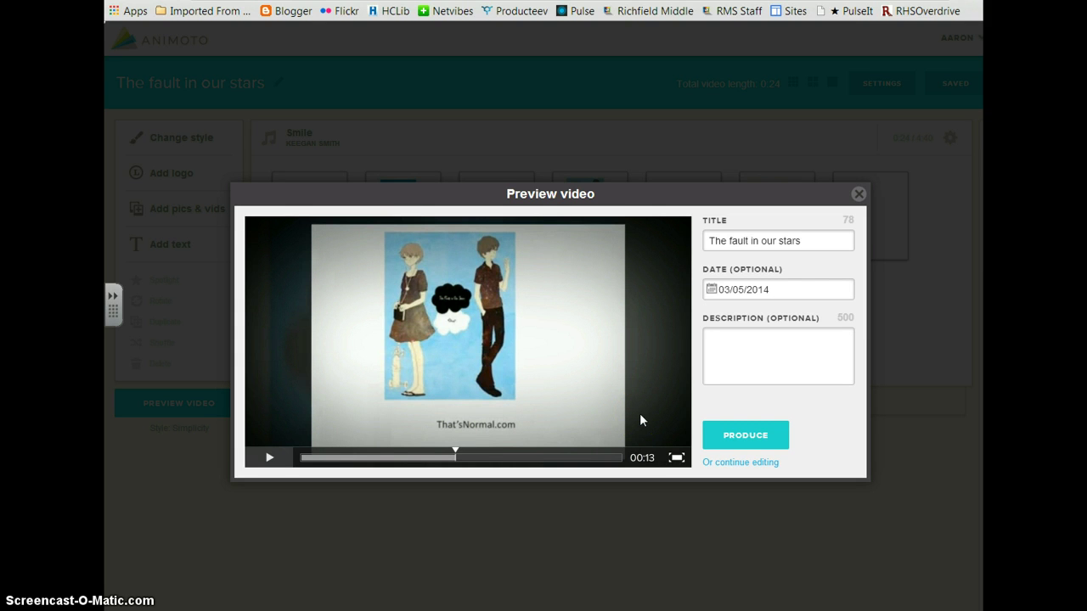
Produce the final 0:27, 360p video and open its published page.
{"action": "left_click", "coordinate": [771, 437]}
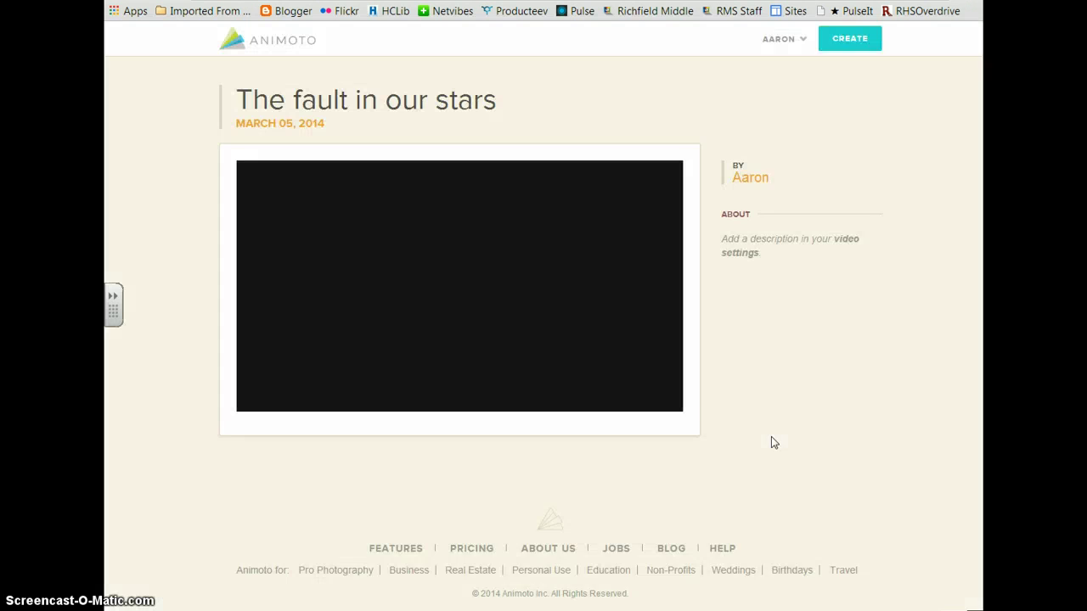
{"action": "left_click", "coordinate": [759, 453]}
{"action": "left_click", "coordinate": [595, 514]}
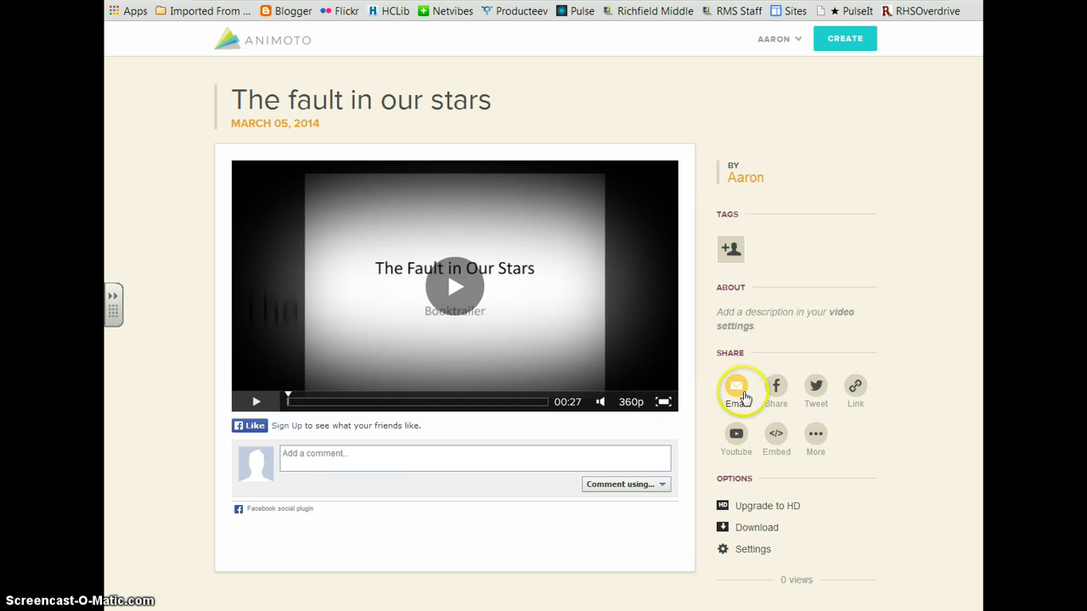
{"action": "left_click", "coordinate": [735, 390]}
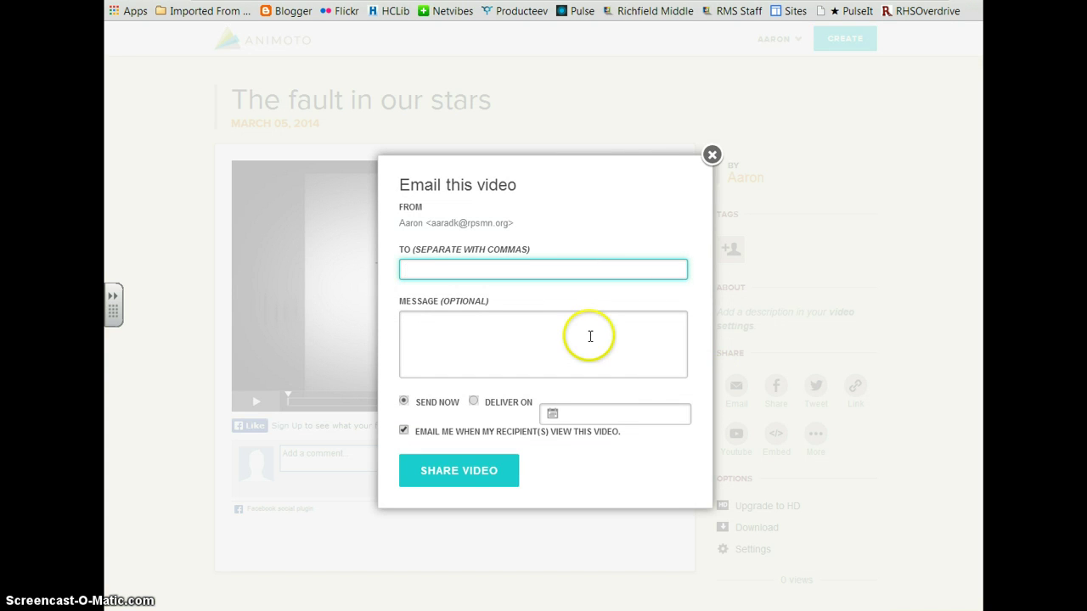
{"action": "left_click", "coordinate": [711, 154]}
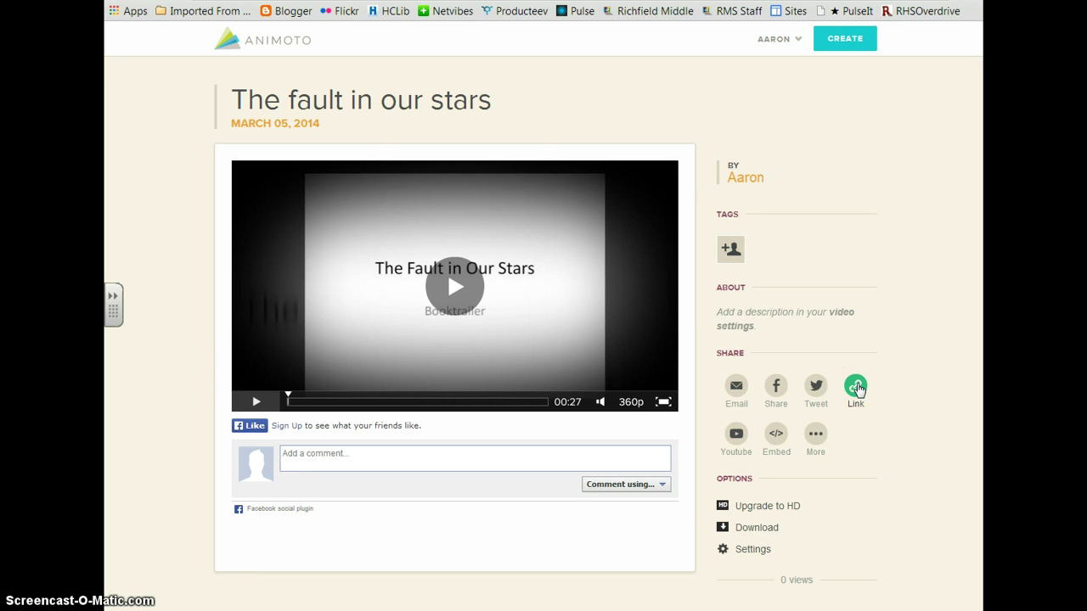
Copy the video-page link for 'The fault in our stars' from the Link share box, then close it.
{"action": "left_click", "coordinate": [856, 387]}
{"action": "left_click", "coordinate": [569, 329]}
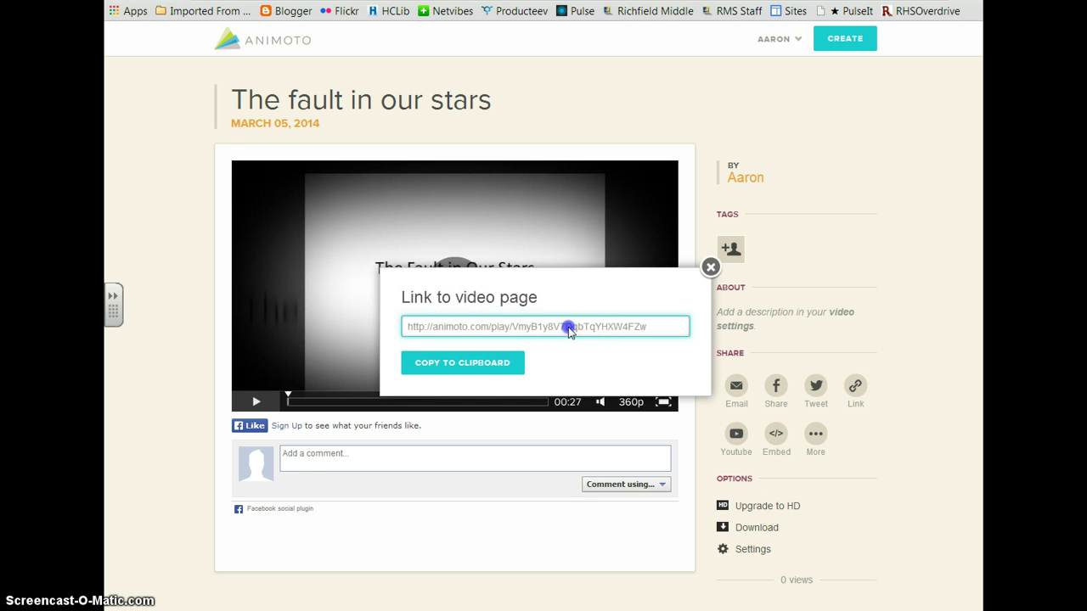
{"action": "double_click", "coordinate": [568, 327]}
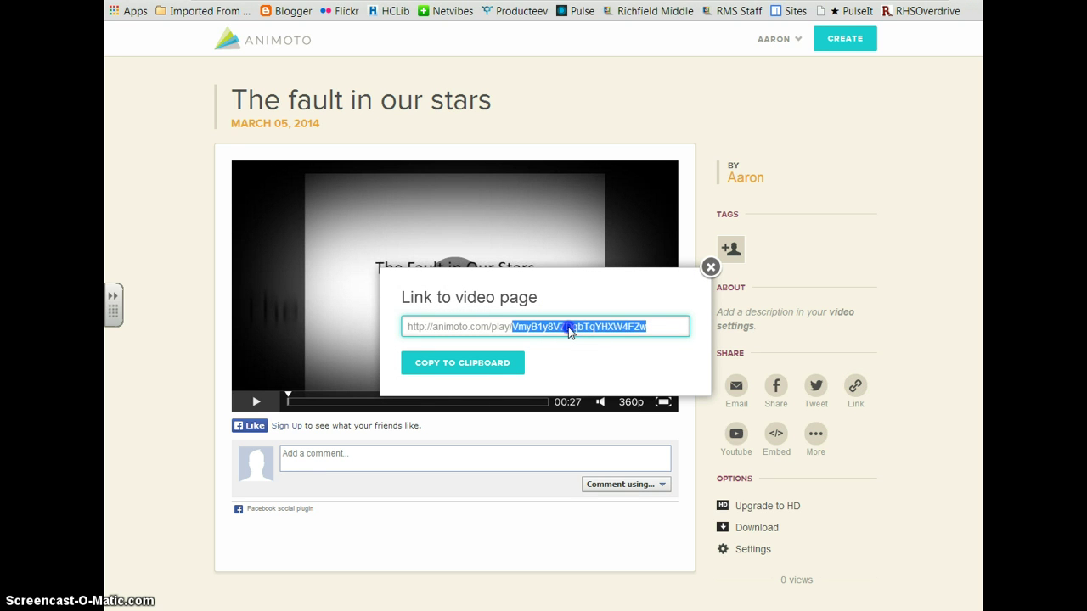
{"action": "left_click", "coordinate": [568, 328]}
{"action": "right_click", "coordinate": [569, 330]}
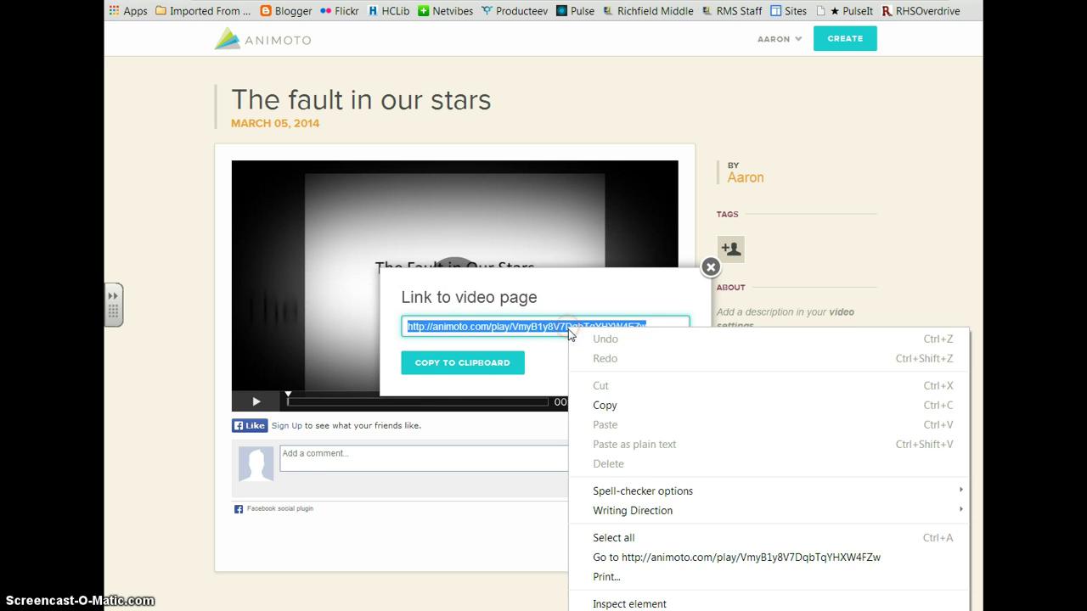
{"action": "left_click", "coordinate": [600, 403]}
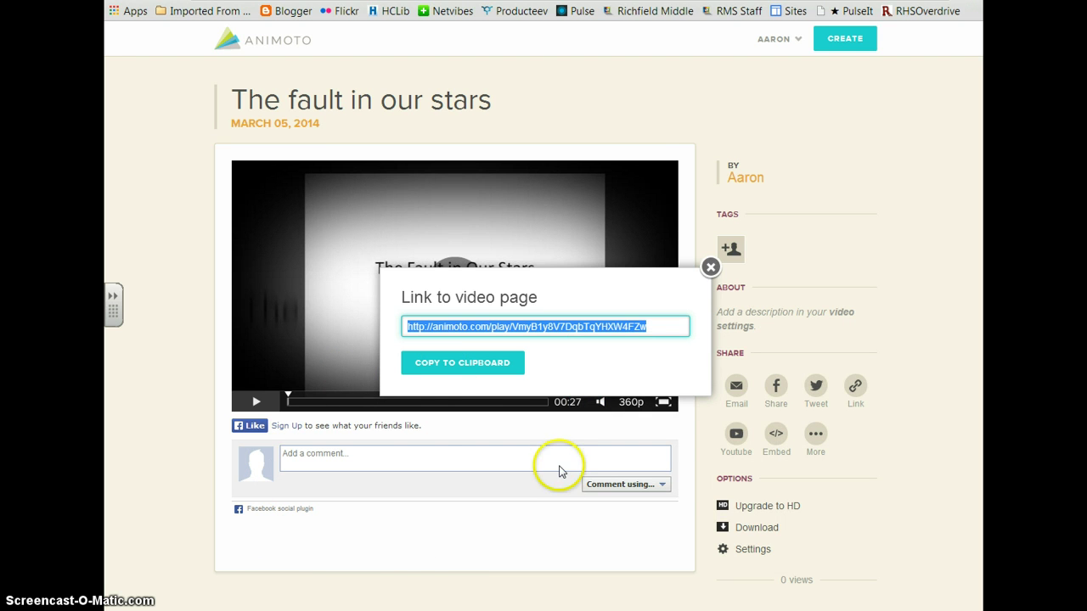
{"action": "left_click", "coordinate": [710, 268]}
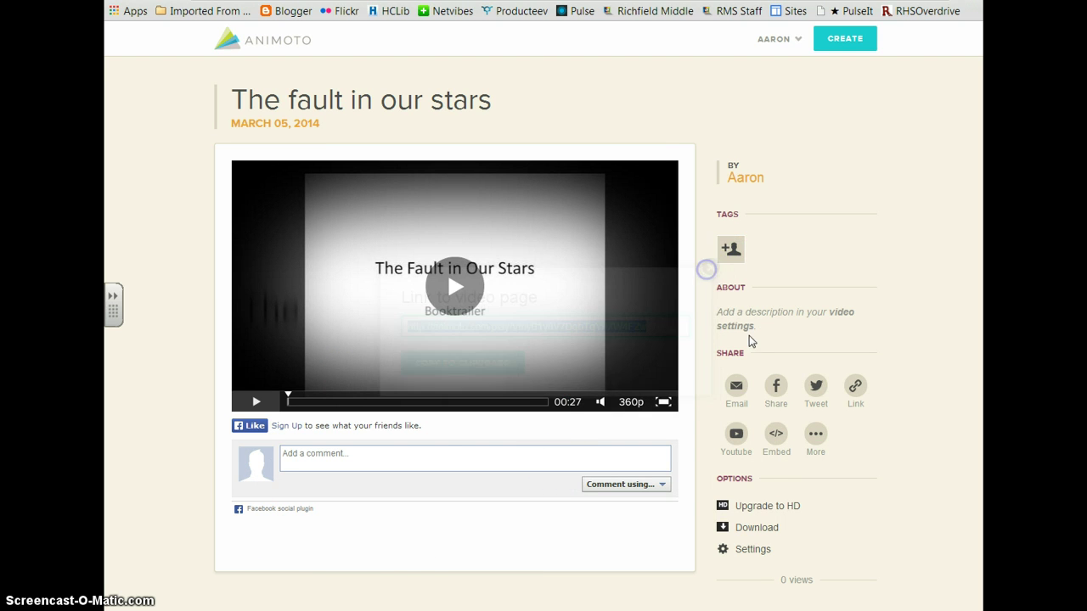
Copy the Small (432x243) 360p embed code from the Embed dialog, then close it.
{"action": "left_click", "coordinate": [775, 437]}
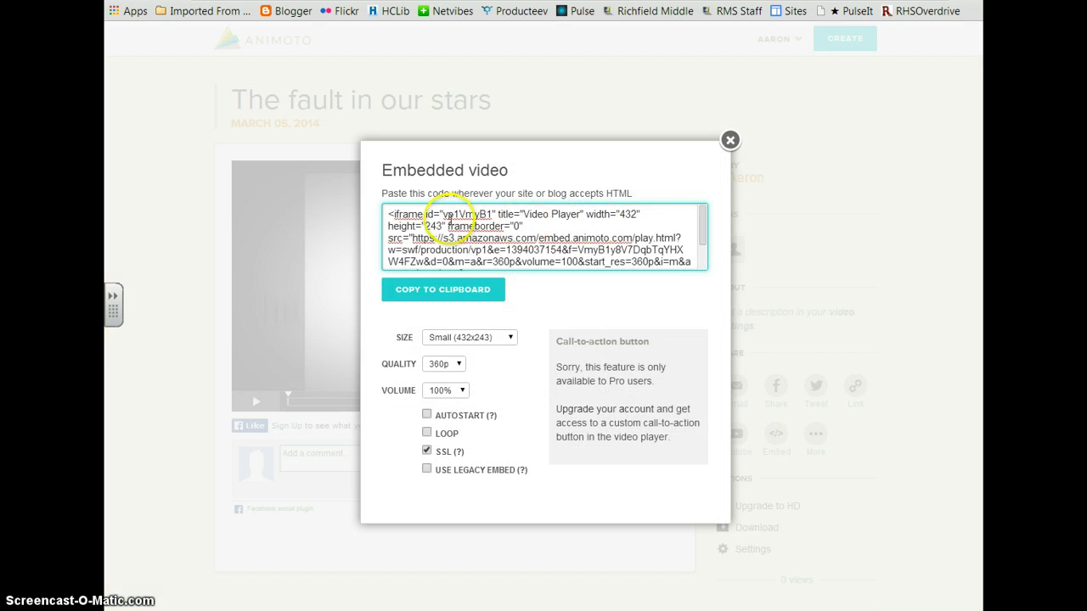
{"action": "triple_click", "coordinate": [450, 218]}
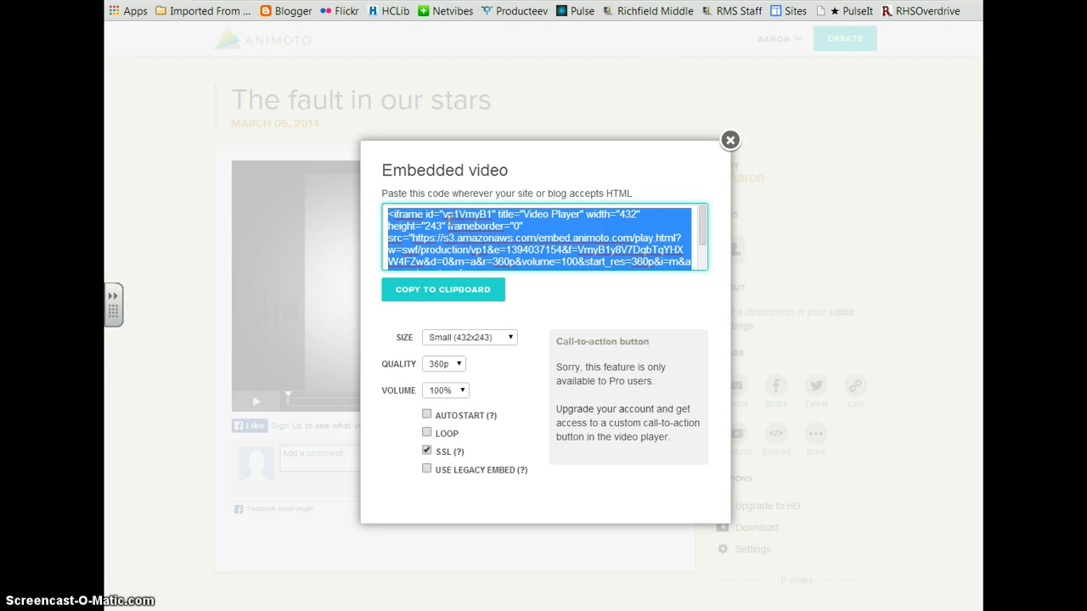
{"action": "right_click", "coordinate": [451, 223]}
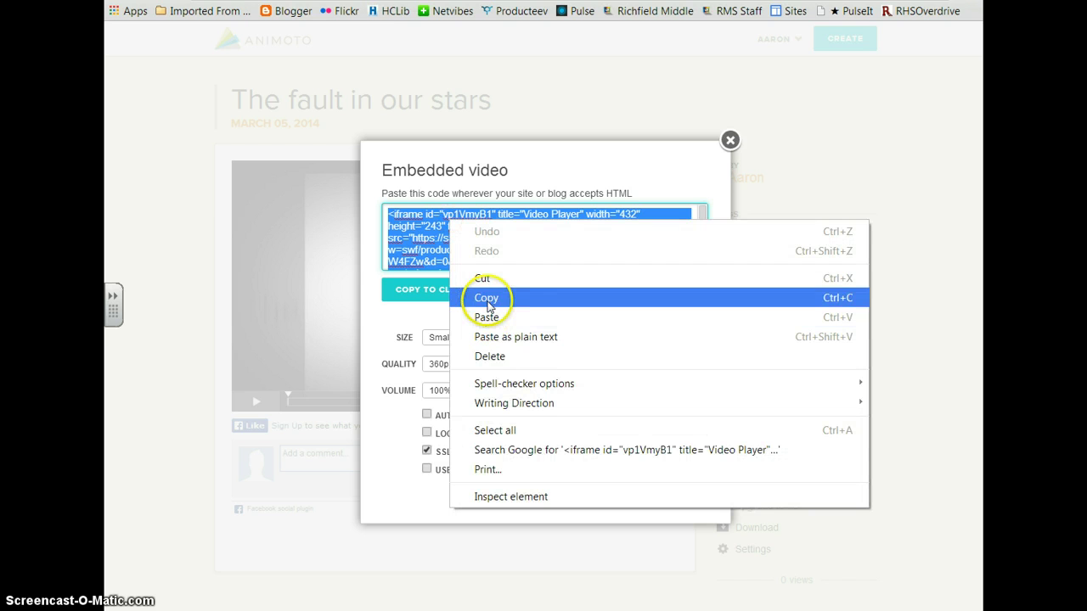
{"action": "left_click", "coordinate": [488, 299]}
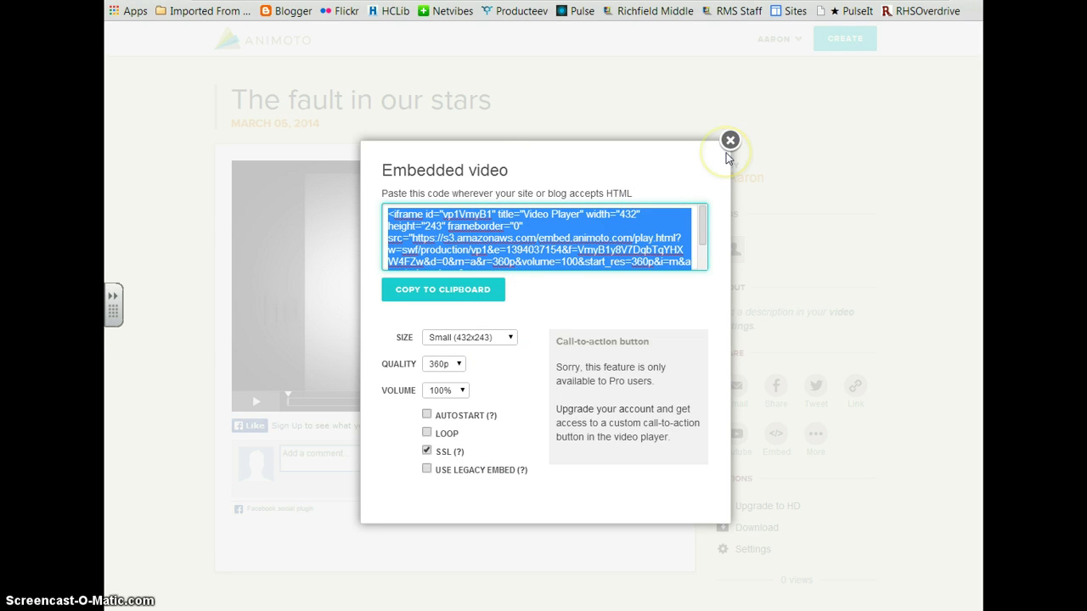
{"action": "left_click", "coordinate": [675, 175]}
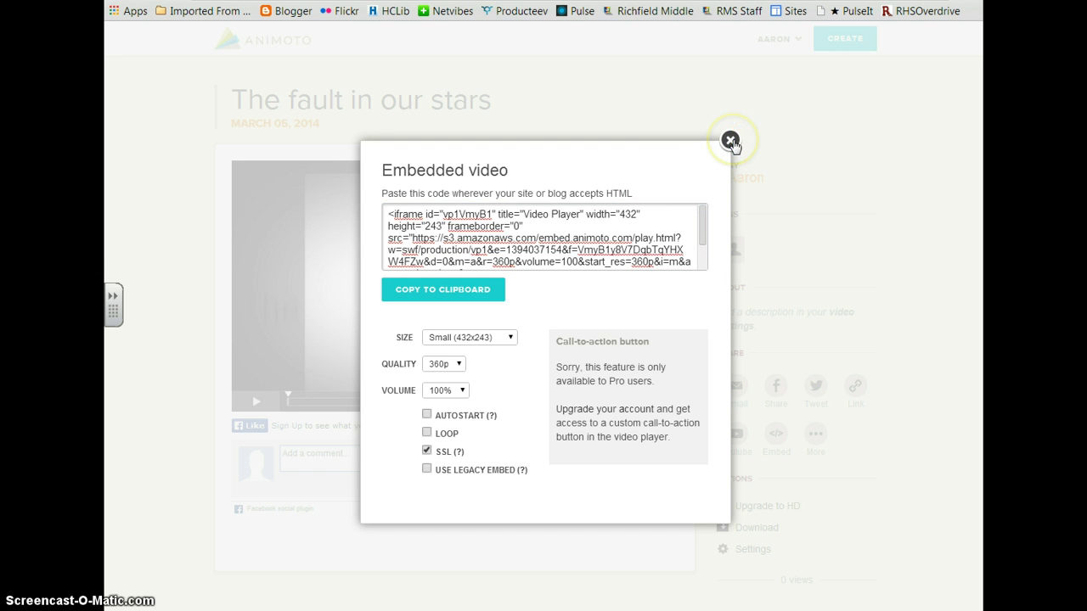
{"action": "left_click", "coordinate": [730, 141]}
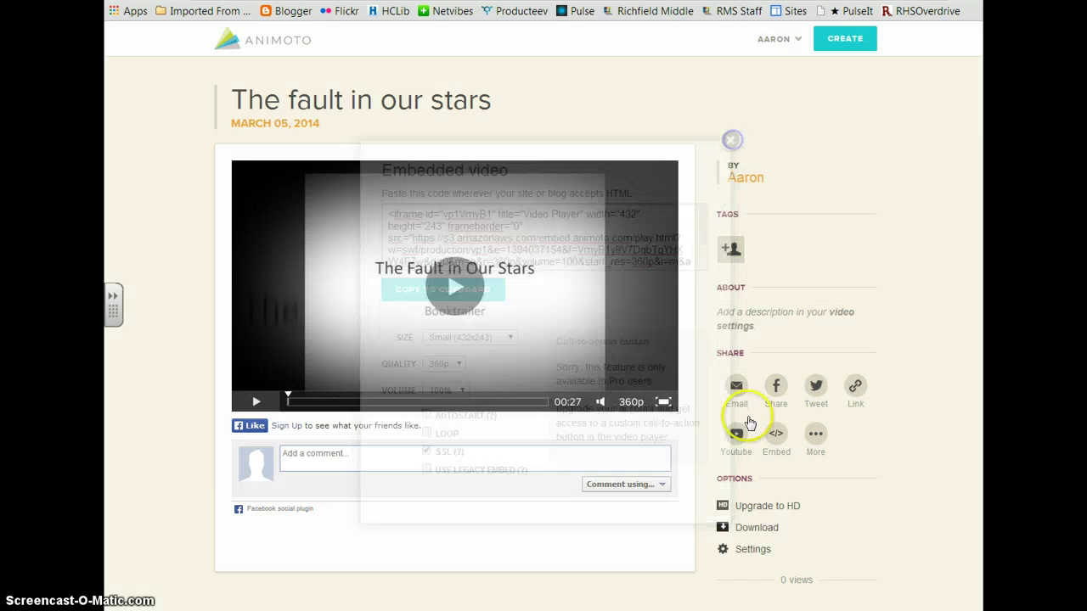